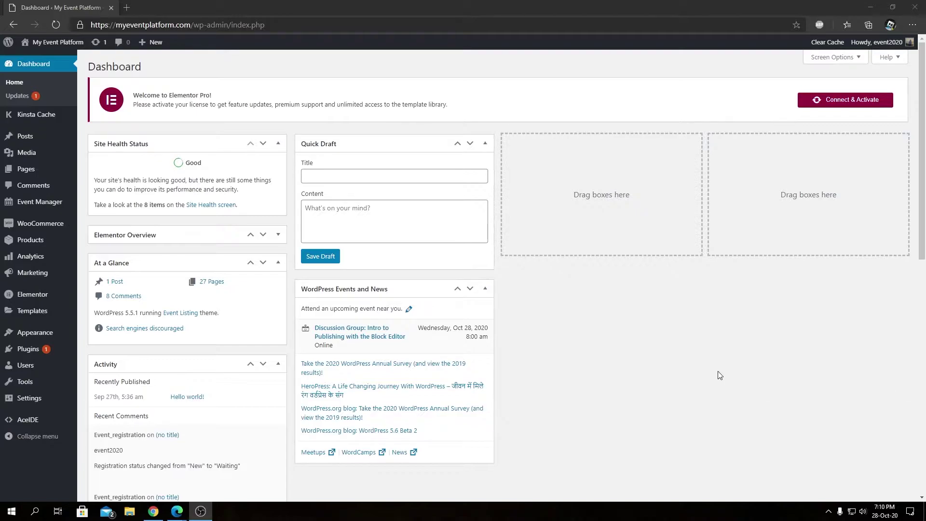
Open the live site in a new tab and go to its Events page.
click(612, 356)
mouse_move(53, 42)
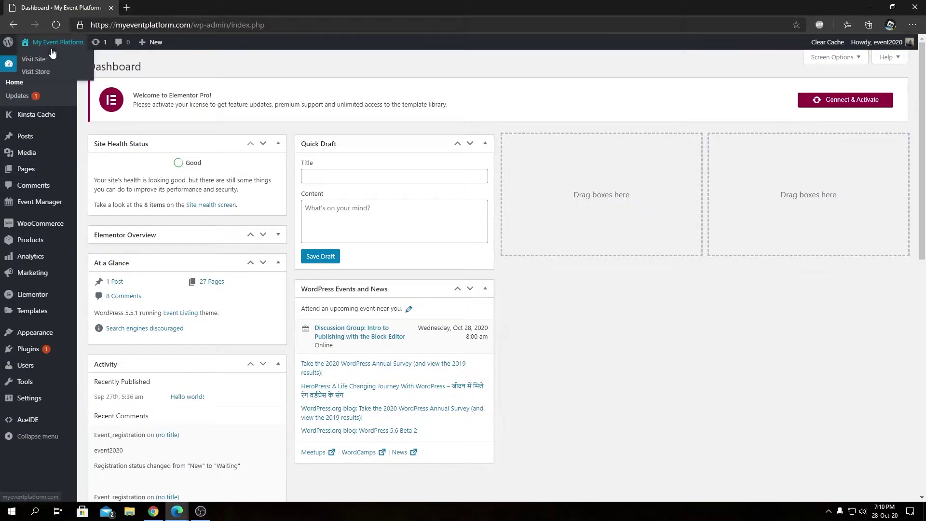
right_click(46, 63)
click(63, 68)
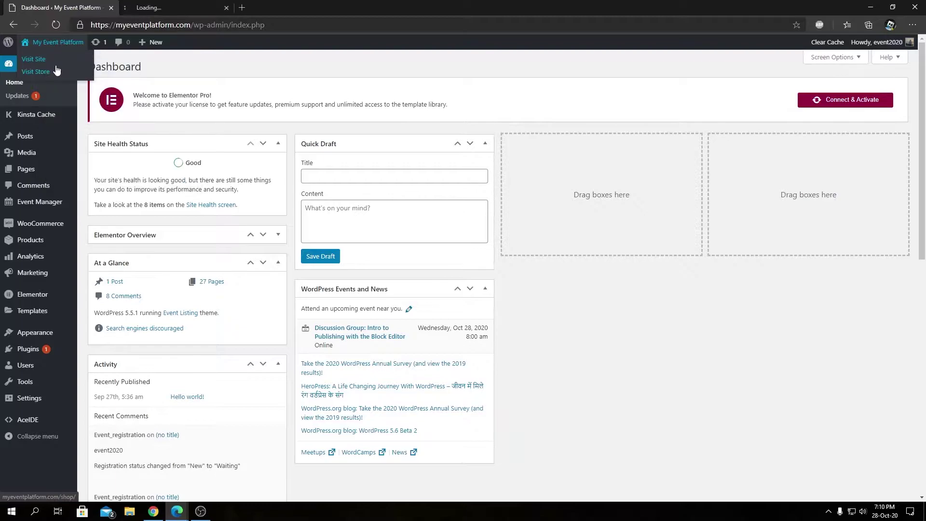
click(154, 9)
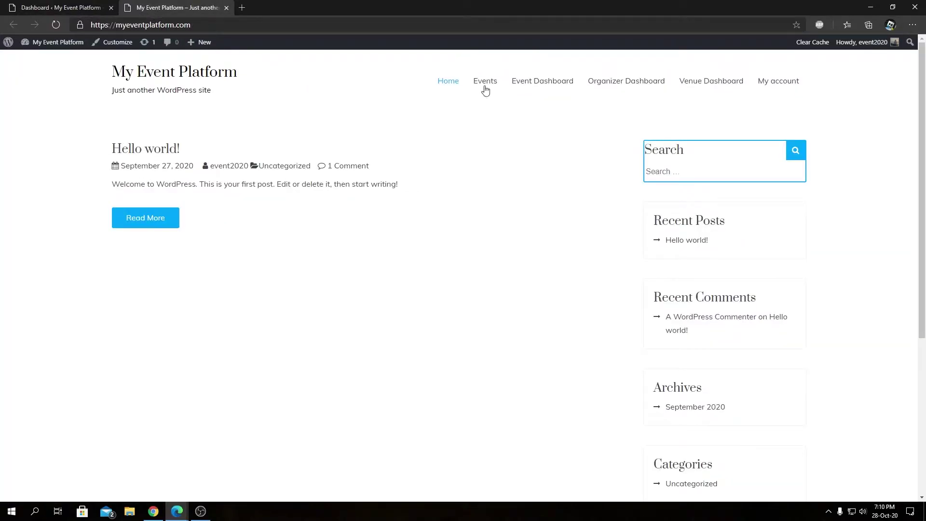
click(492, 86)
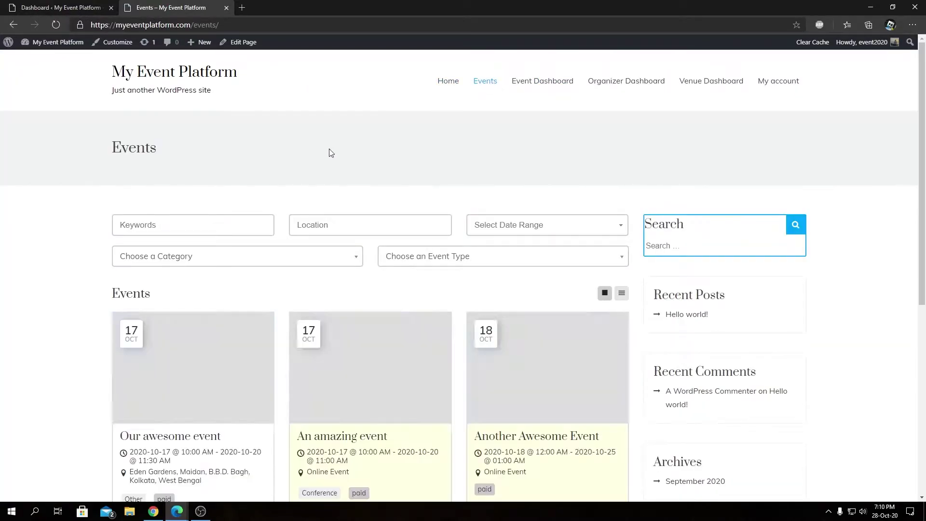
Open "Our awesome event" from the event listing and look through its single event page layout.
scroll(330, 151, down, 3)
click(198, 256)
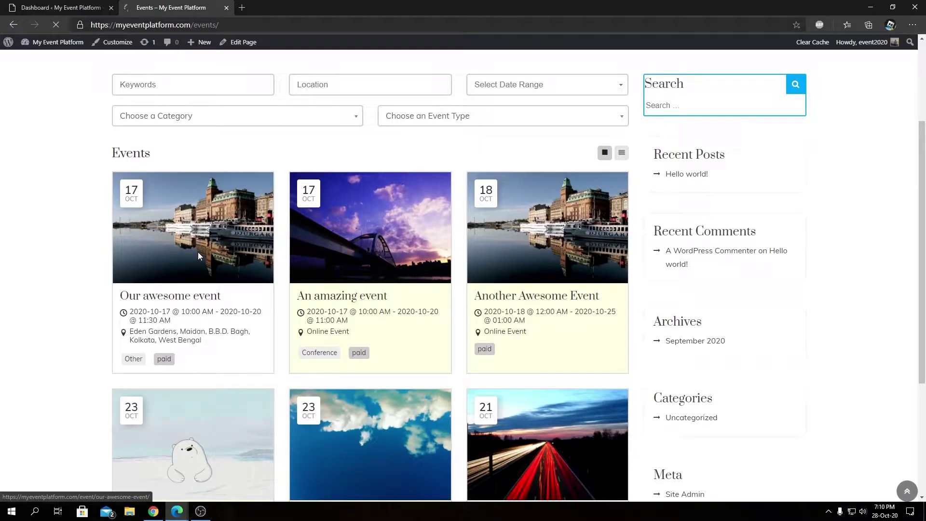
scroll(538, 230, down, 4)
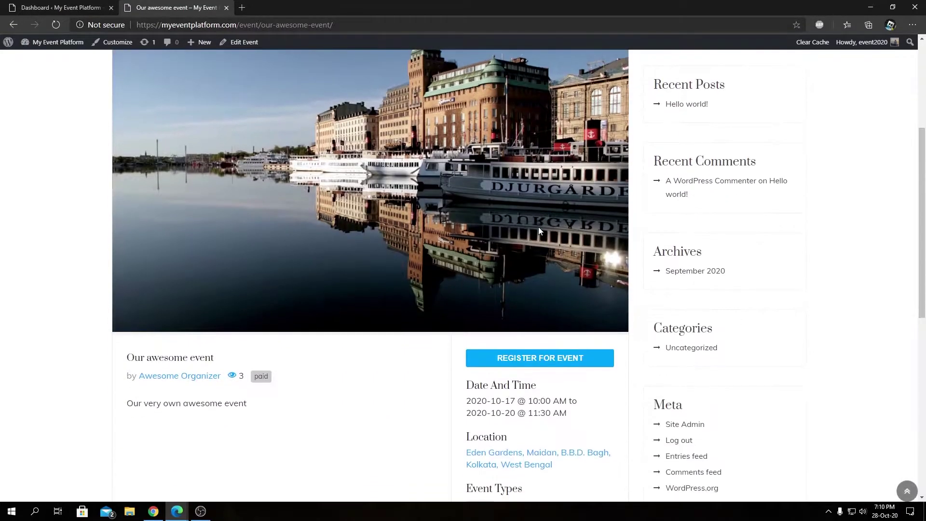
scroll(539, 230, down, 3)
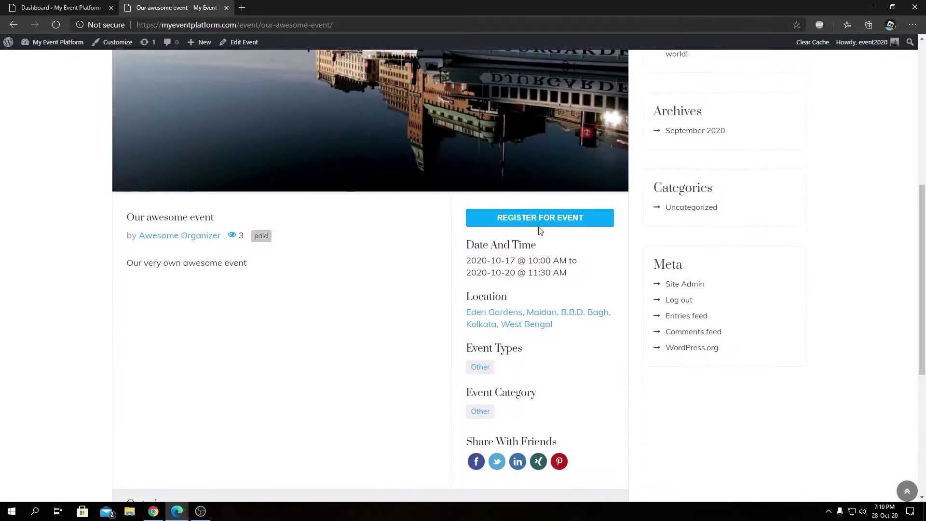
scroll(596, 233, down, 6)
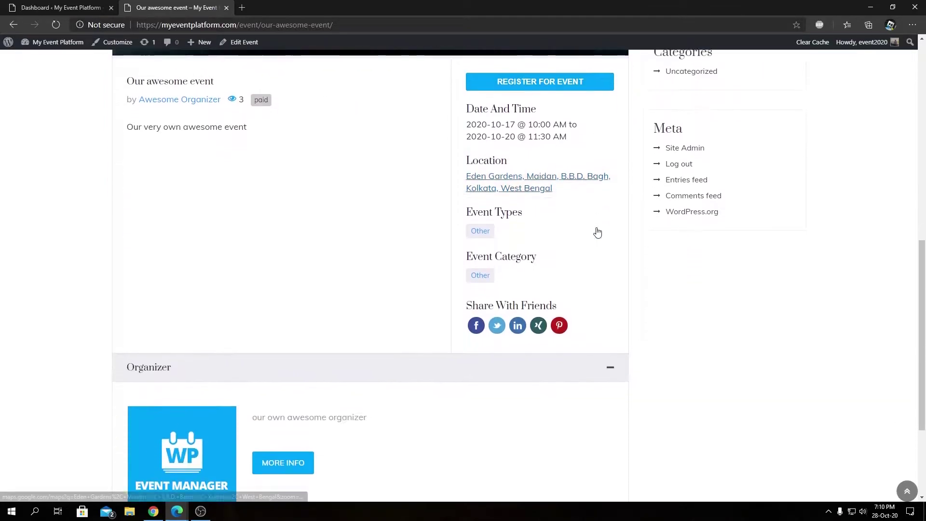
scroll(550, 285, up, 6)
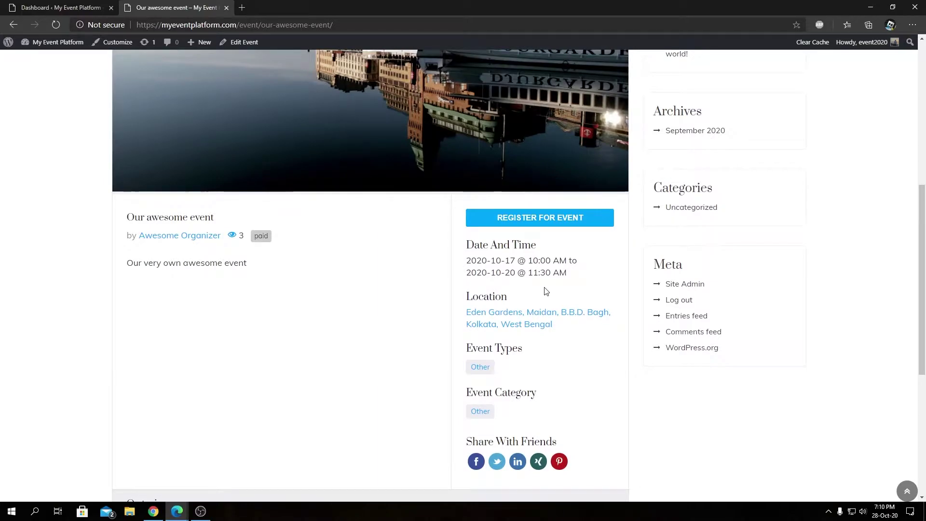
scroll(546, 291, up, 6)
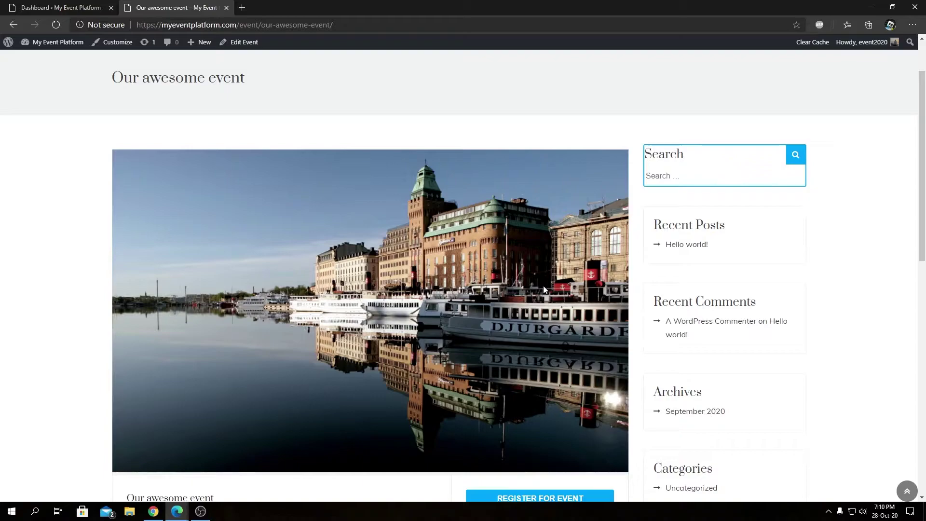
Start a new template from the dashboard's saved templates, with template type Single and post type Event.
click(79, 7)
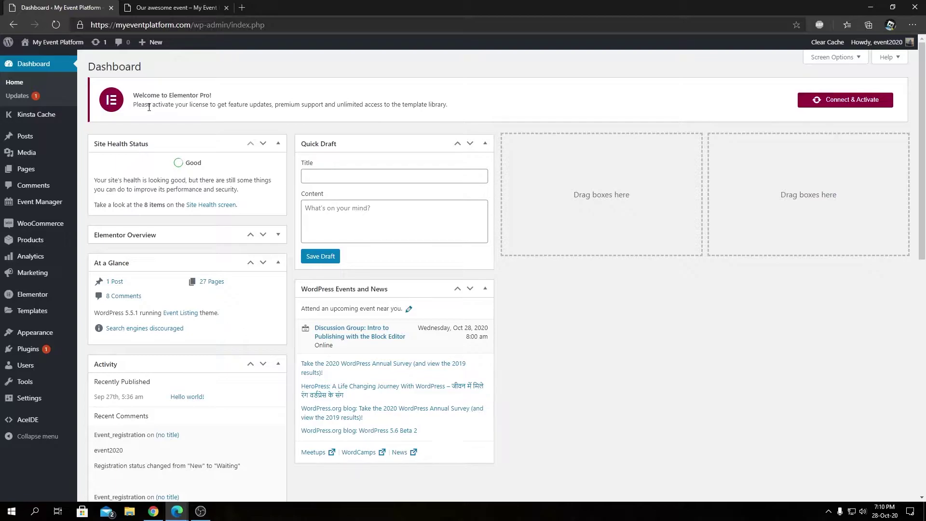
mouse_move(33, 314)
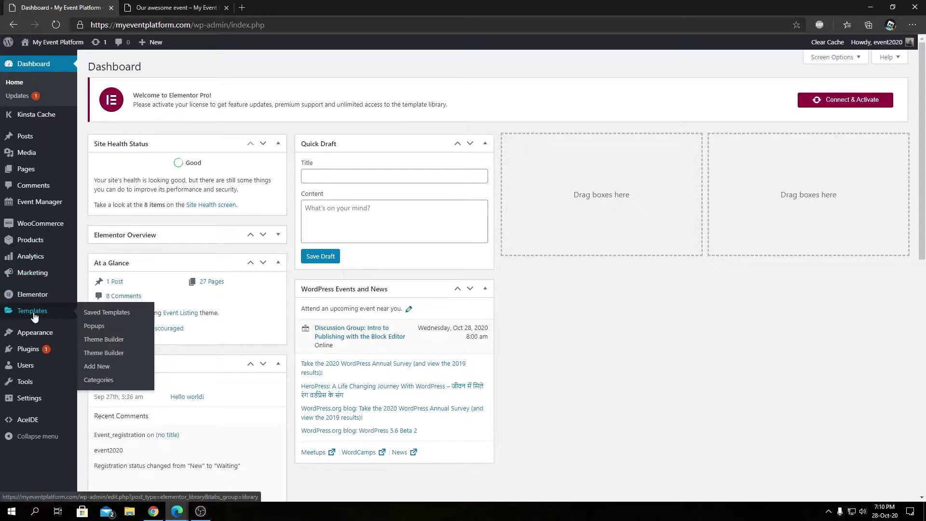
click(34, 314)
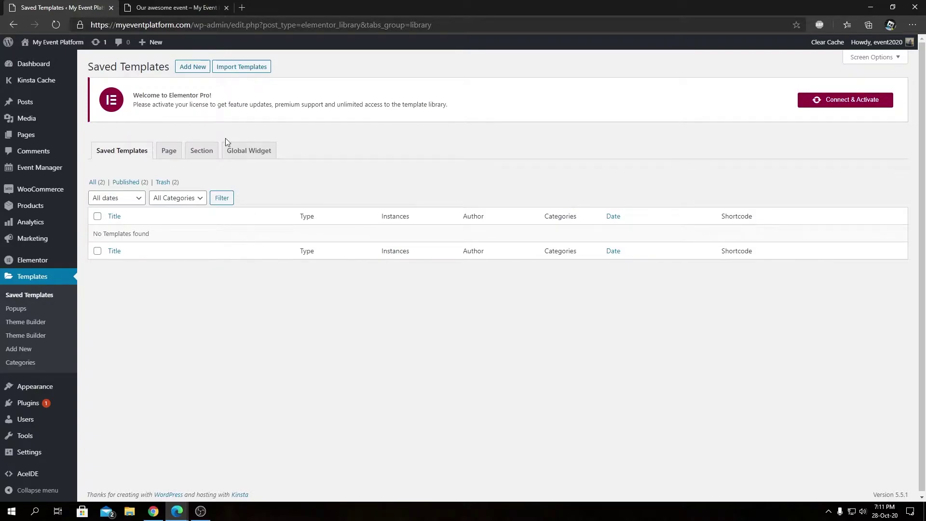
click(196, 72)
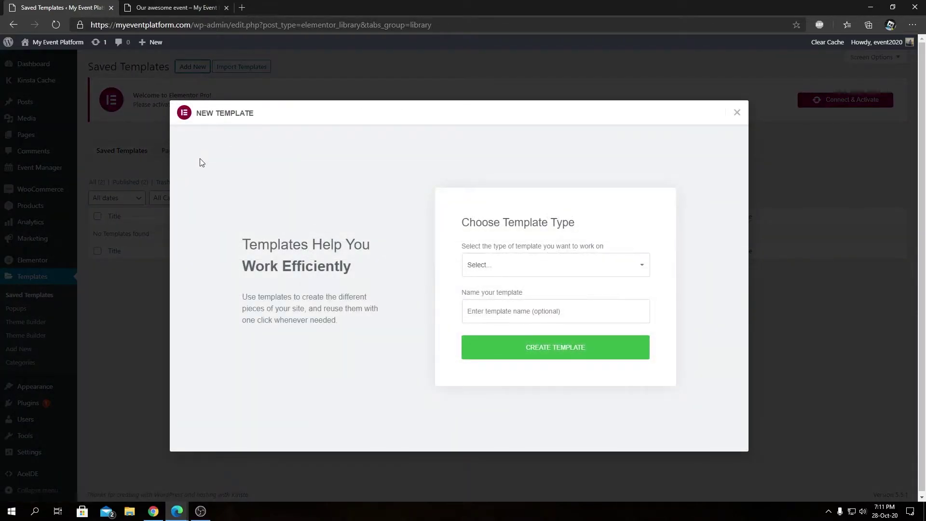
click(611, 265)
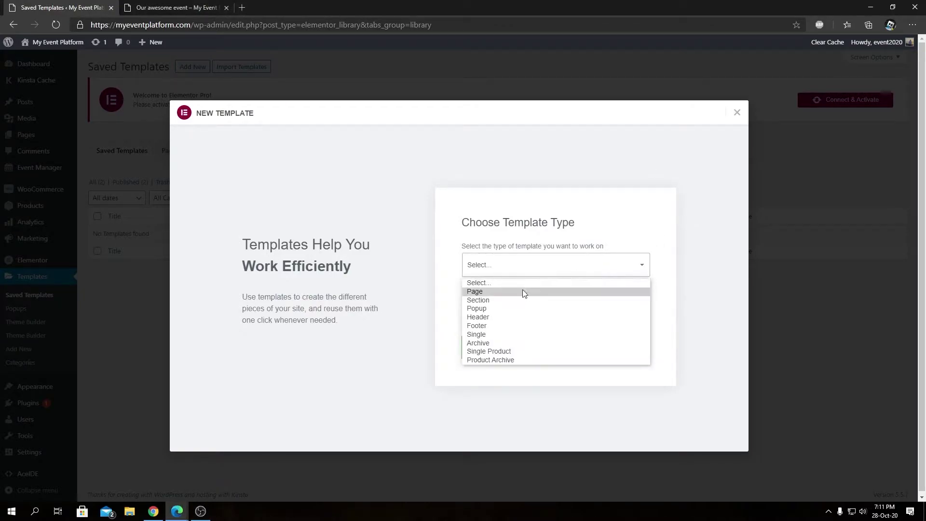
click(488, 334)
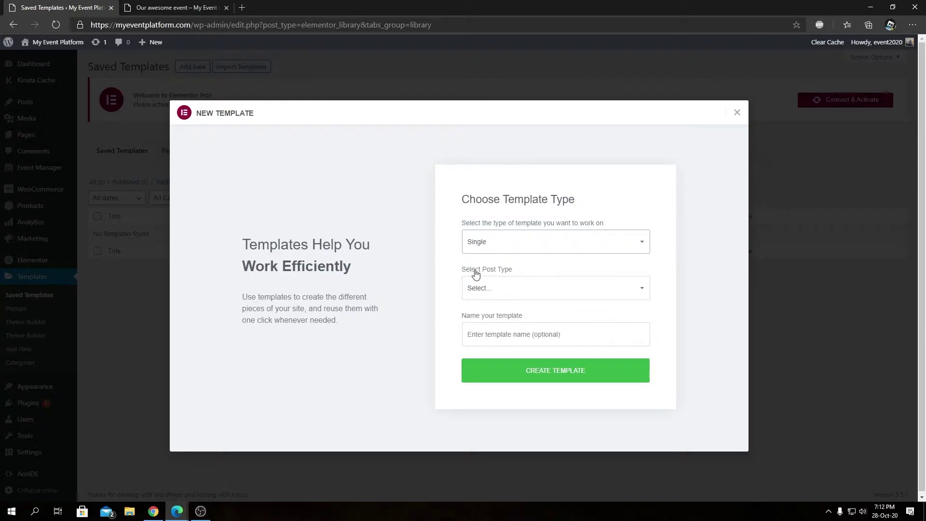
click(512, 288)
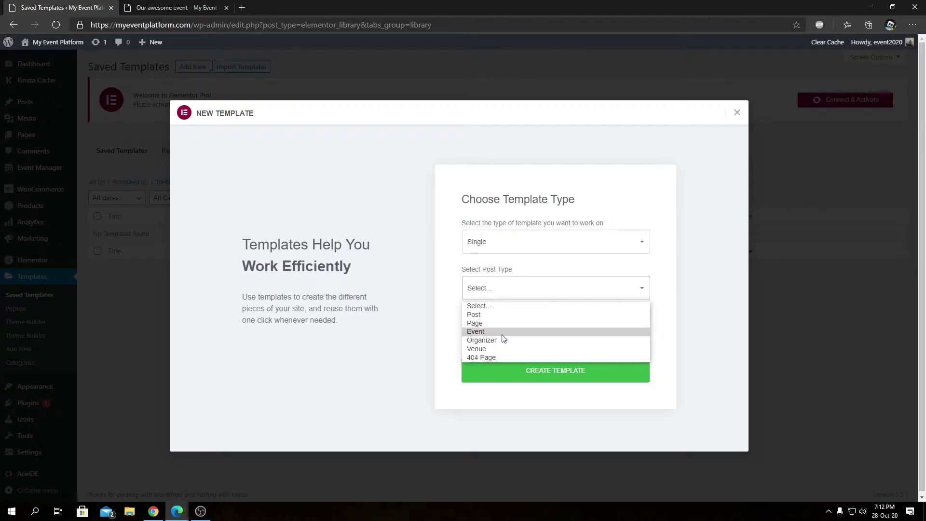
click(475, 332)
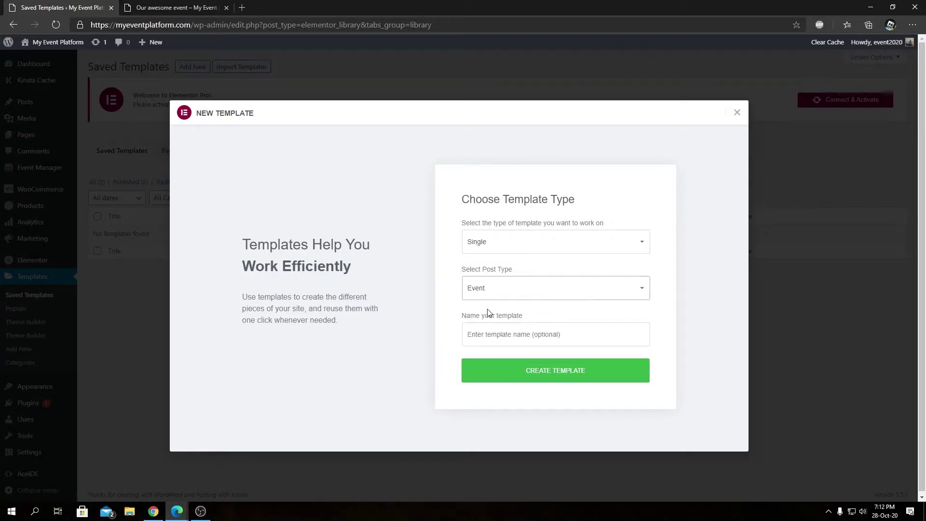
click(497, 296)
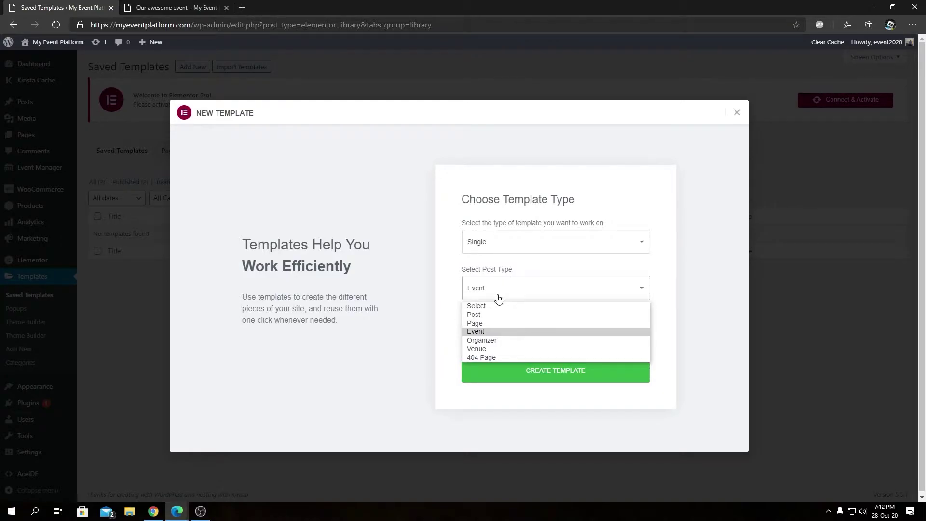
click(496, 334)
Name the template "New Design For Single Event", create it, and dismiss the template library.
click(475, 335)
text(New Design For Single)
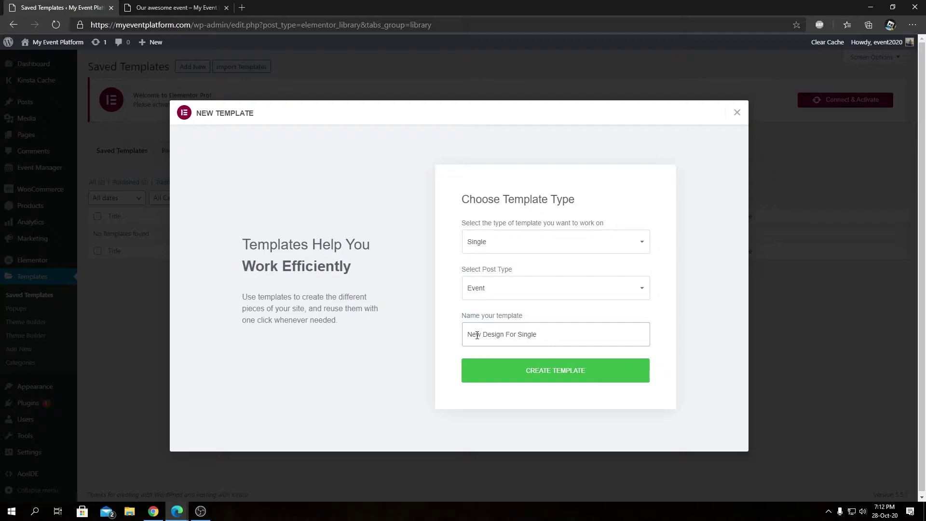
text( Event)
click(549, 385)
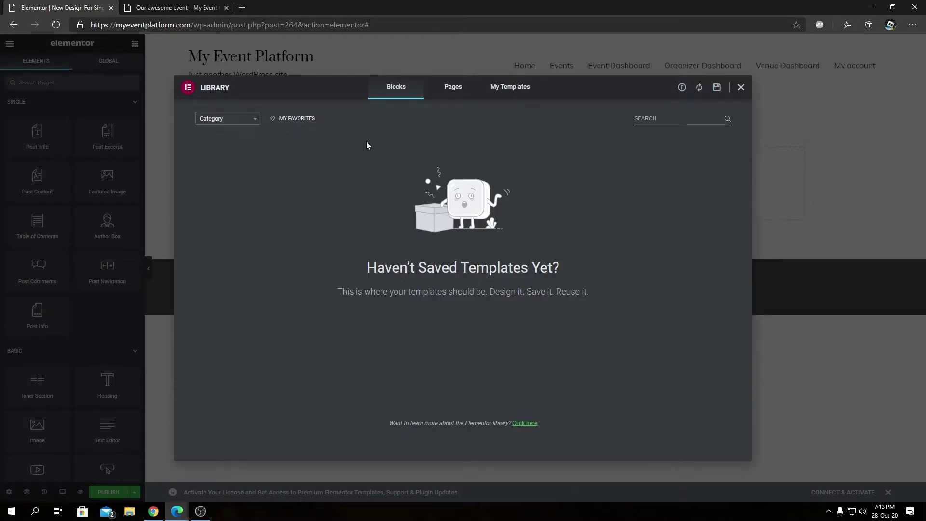
click(741, 89)
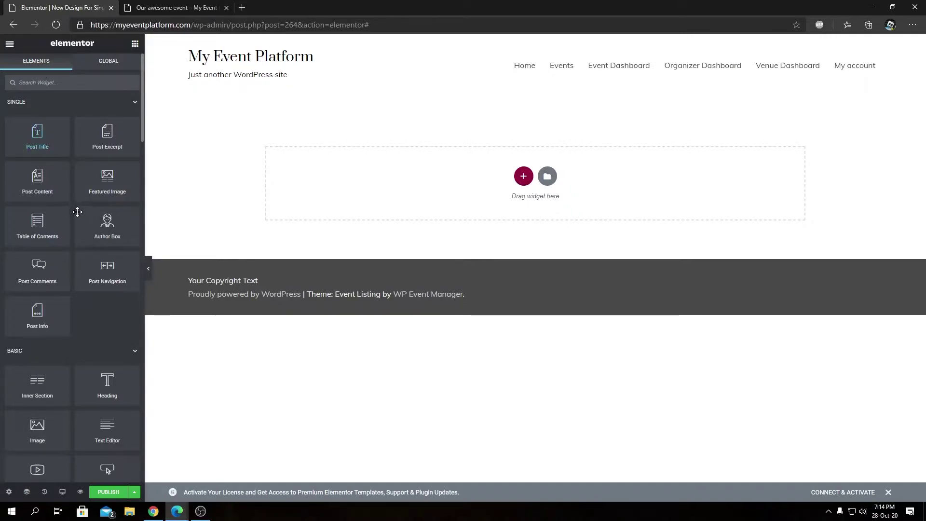
Find the widgets matching "Single event" and place a Single Event Field widget in the template's empty section.
scroll(76, 212, down, 3)
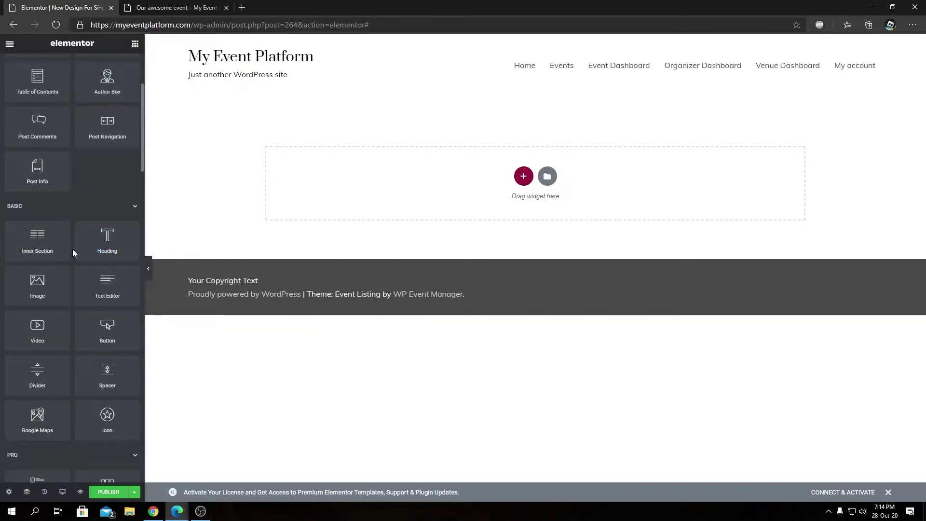
scroll(72, 249, down, 2)
scroll(73, 249, down, 3)
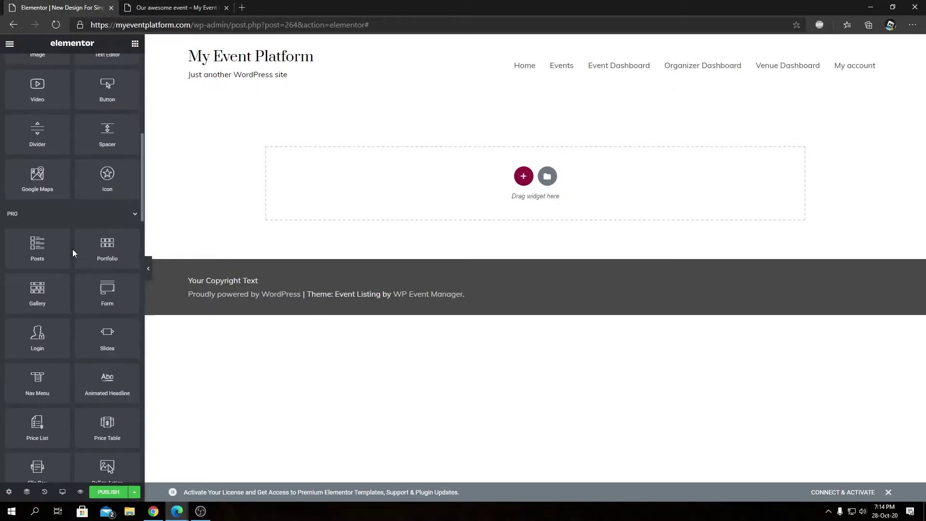
scroll(73, 249, down, 3)
scroll(73, 245, down, 3)
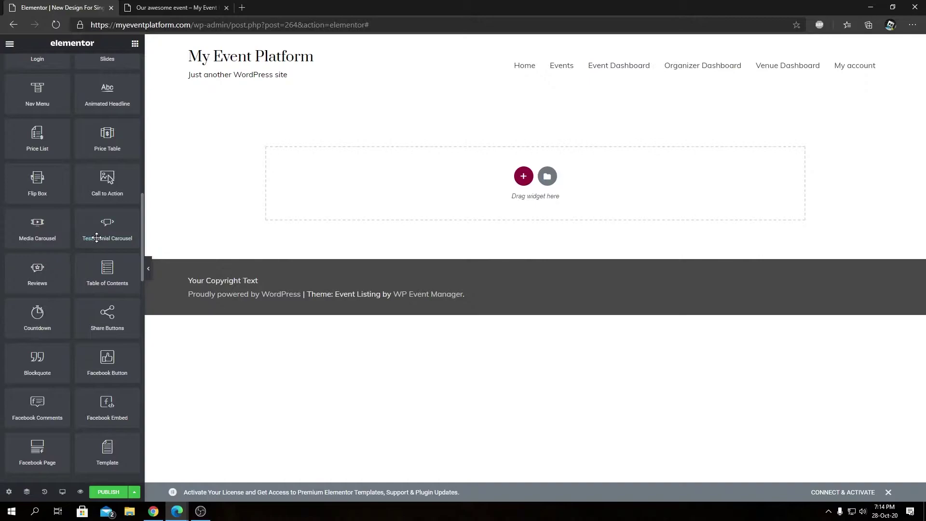
scroll(57, 292, down, 3)
scroll(57, 285, up, 15)
click(69, 85)
text(S)
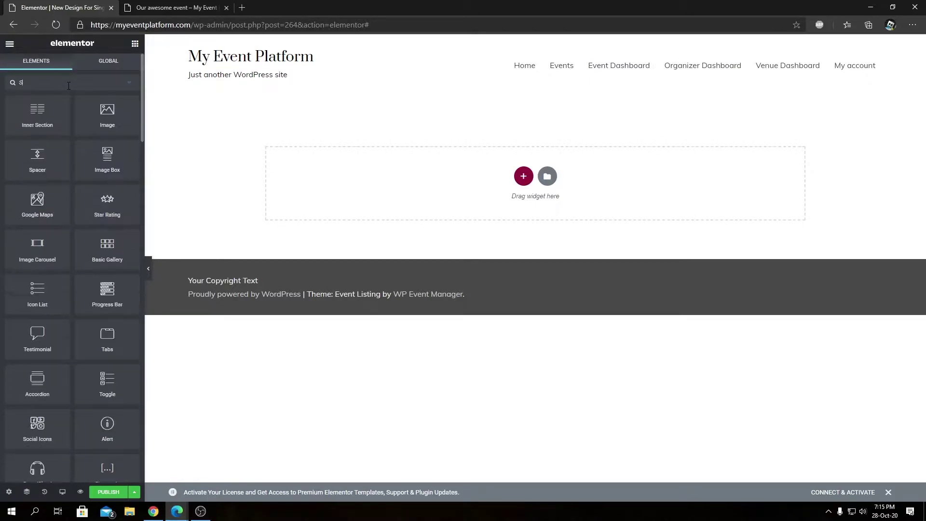
text(ingle Event)
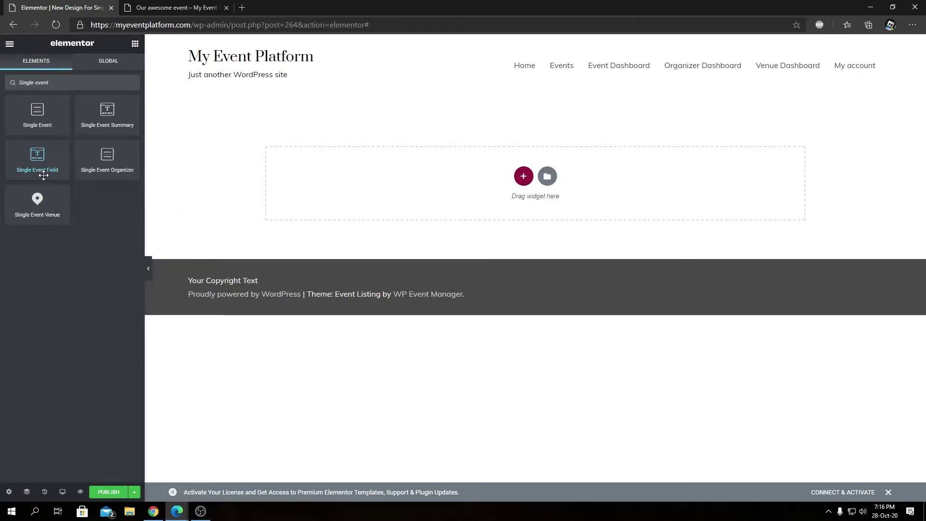
drag(40, 159, 353, 178)
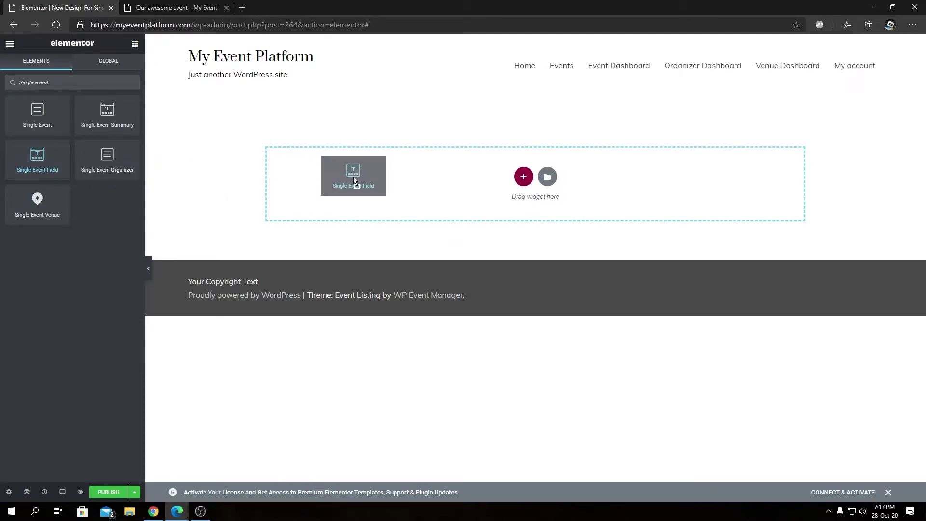
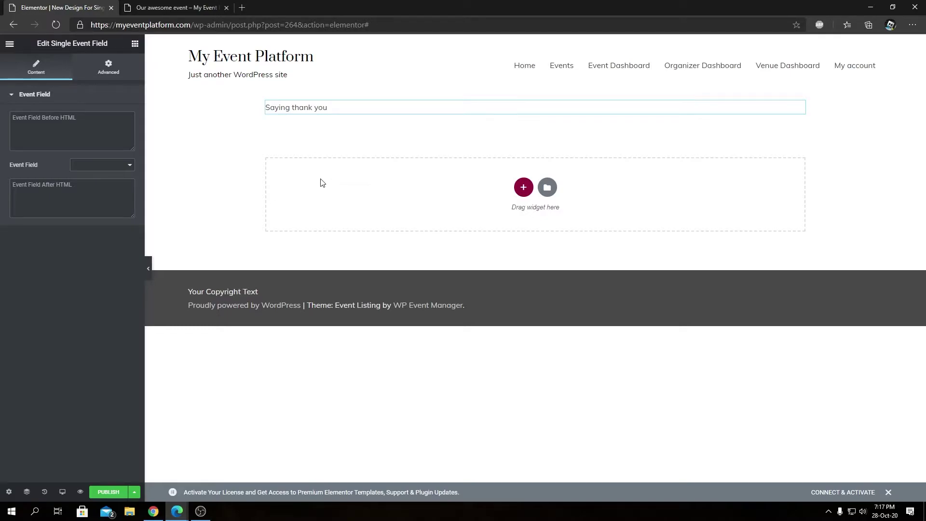
View the "Saying thank you" event's page on the live site and return to the template editor.
click(196, 10)
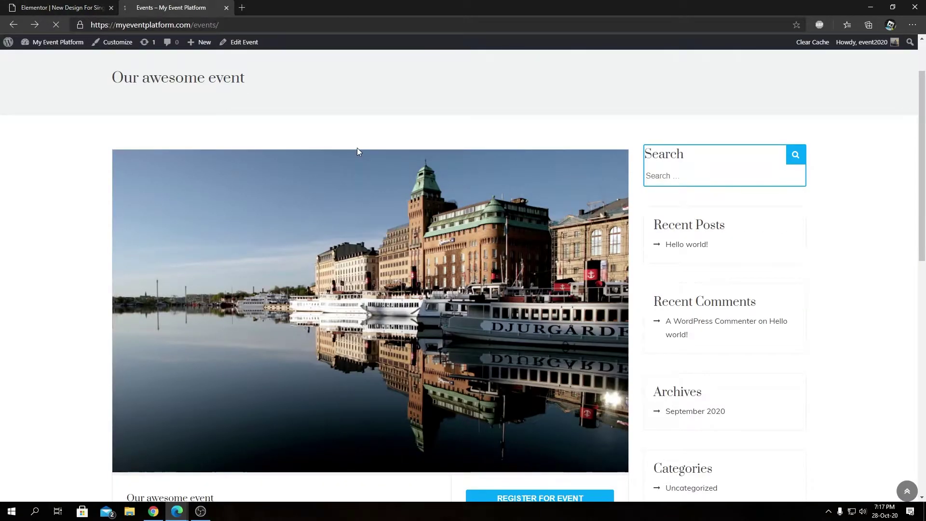
scroll(264, 349, down, 3)
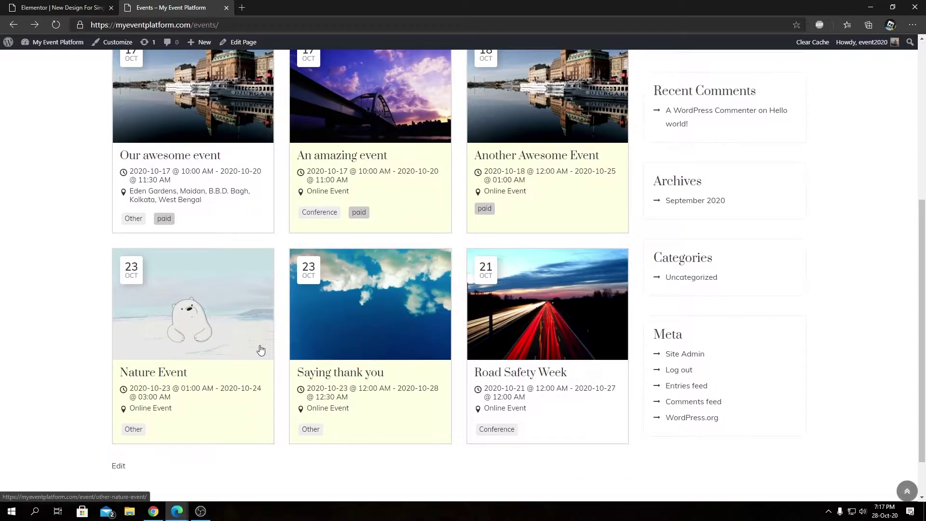
click(344, 377)
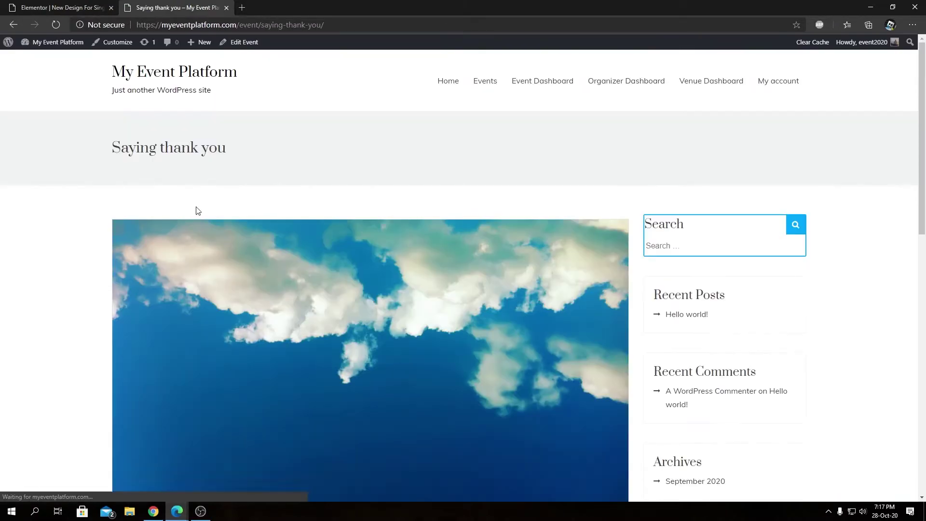
scroll(306, 296, down, 5)
click(96, 6)
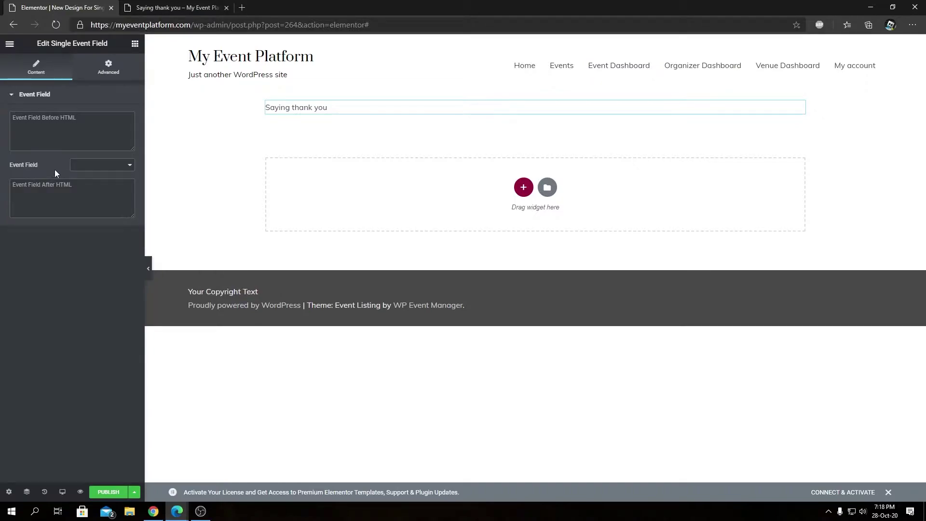
Set the Single Event Field widget's event field to Event Title.
click(101, 167)
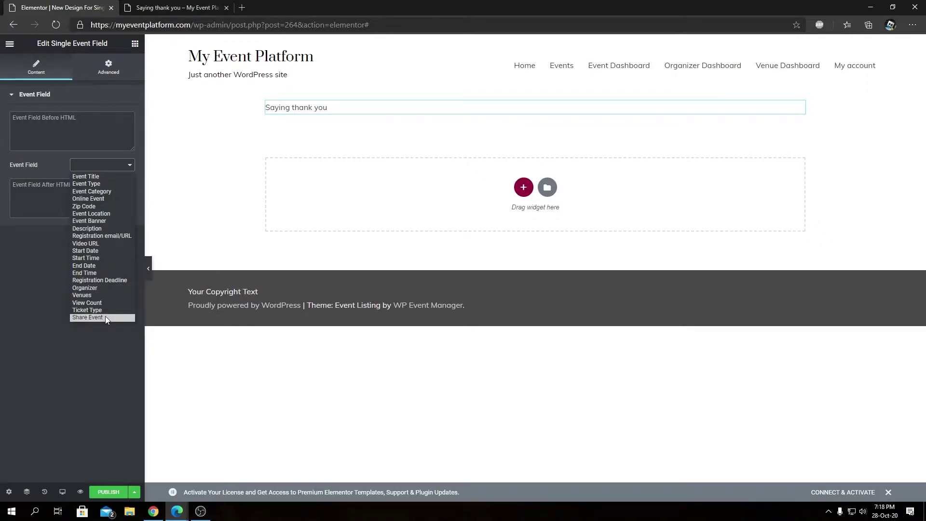
click(43, 276)
click(115, 166)
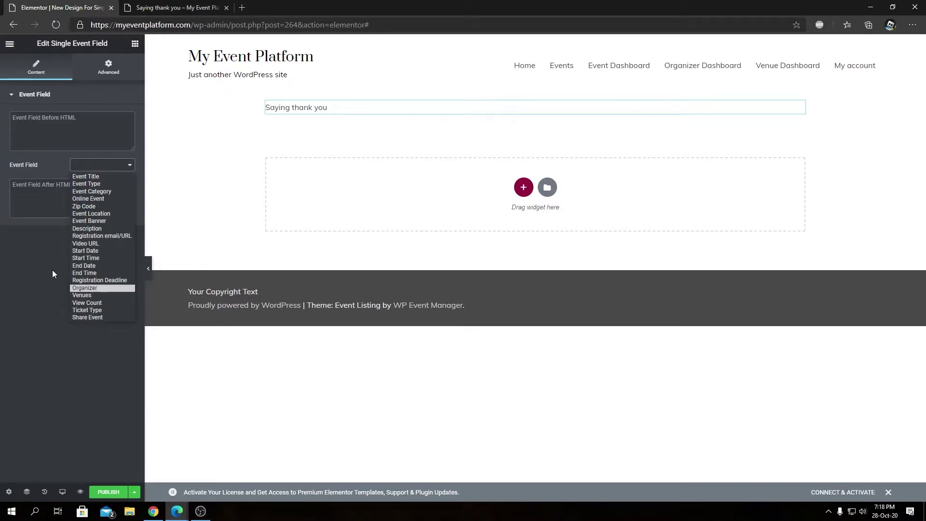
click(97, 178)
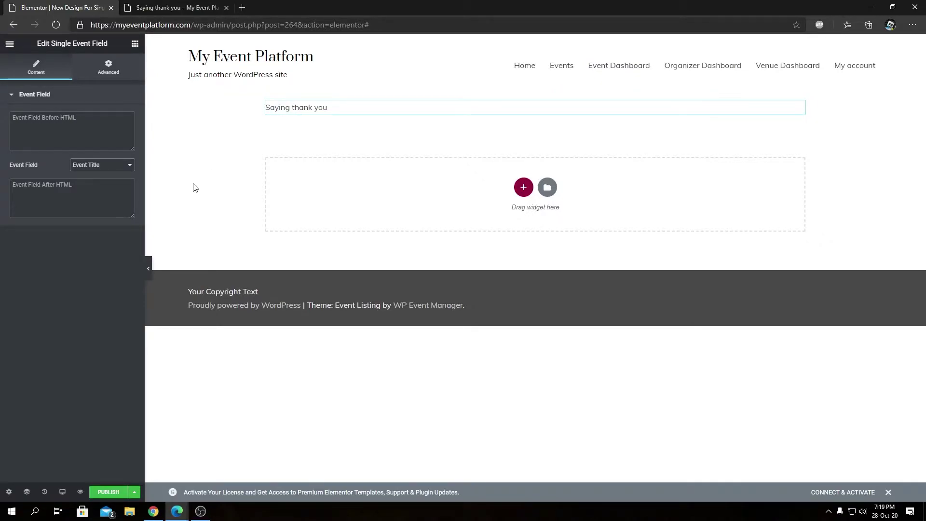
click(51, 134)
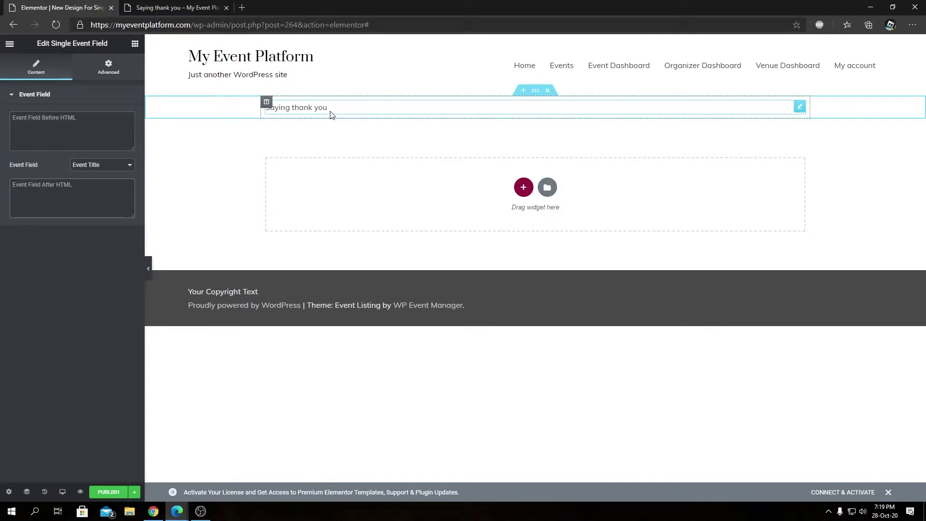
click(59, 141)
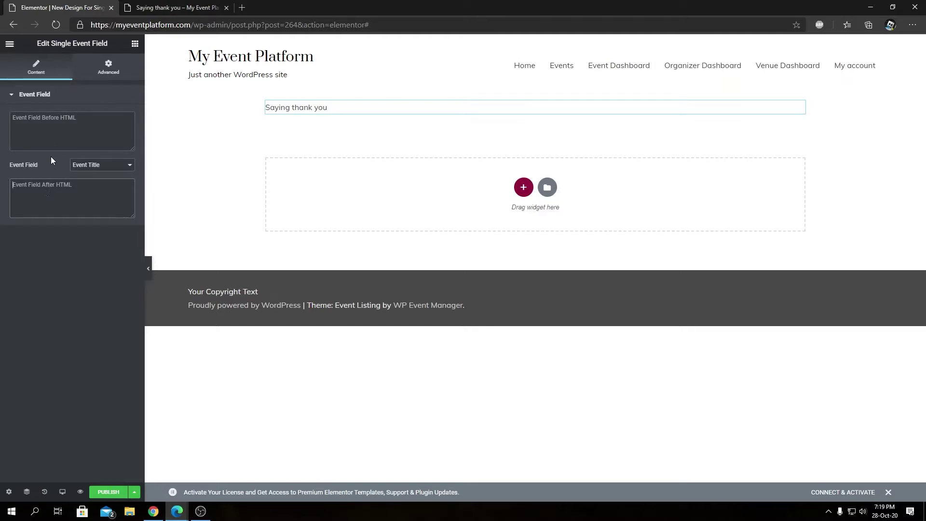
Examine the widget's advanced options, including motion effects, positioning, responsive visibility, custom CSS, and the dynamic tags for custom attributes.
click(91, 69)
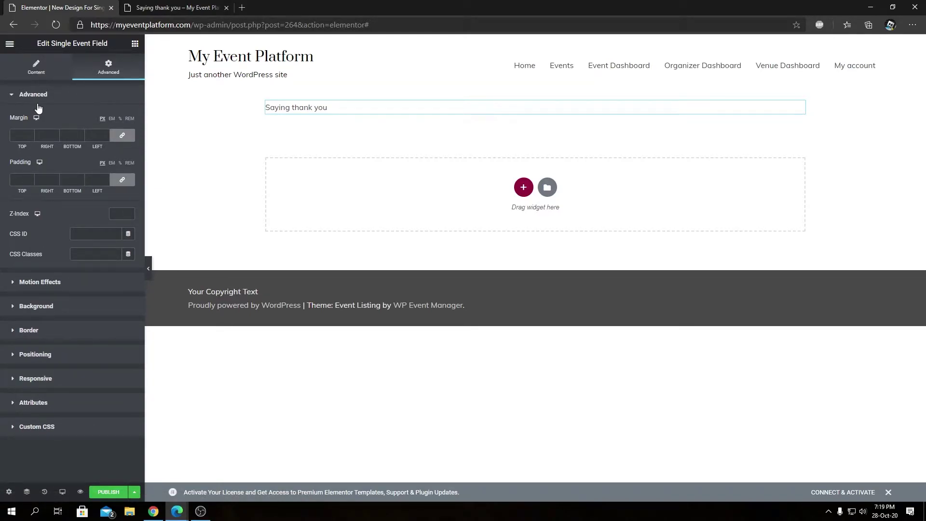
click(36, 427)
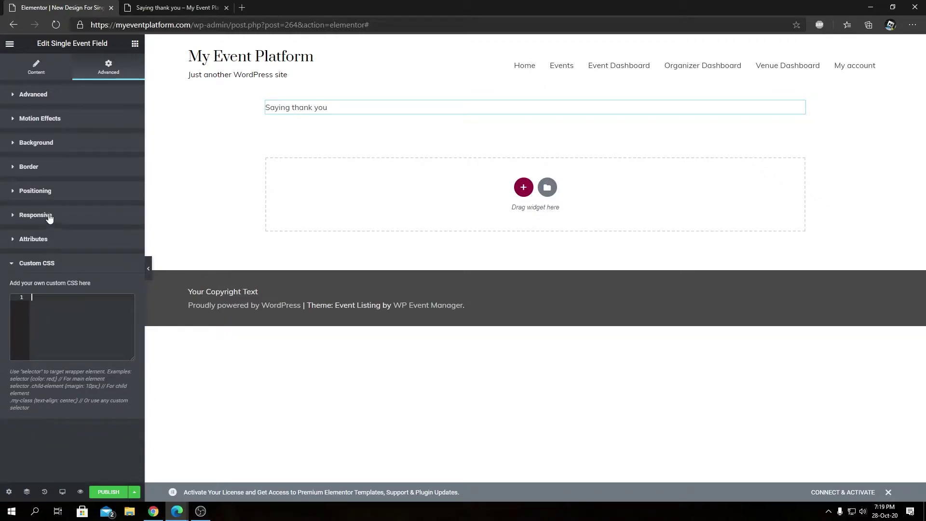
click(50, 122)
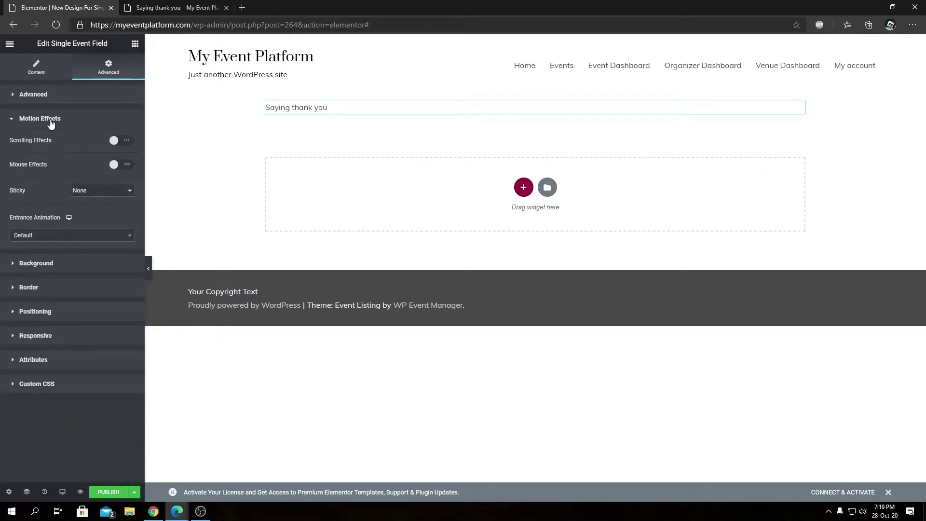
click(38, 265)
click(46, 216)
click(35, 303)
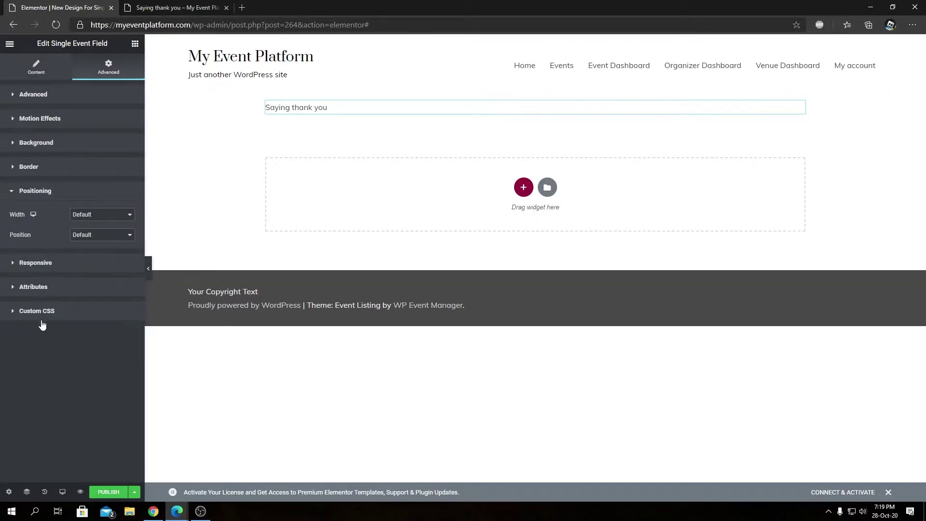
click(51, 266)
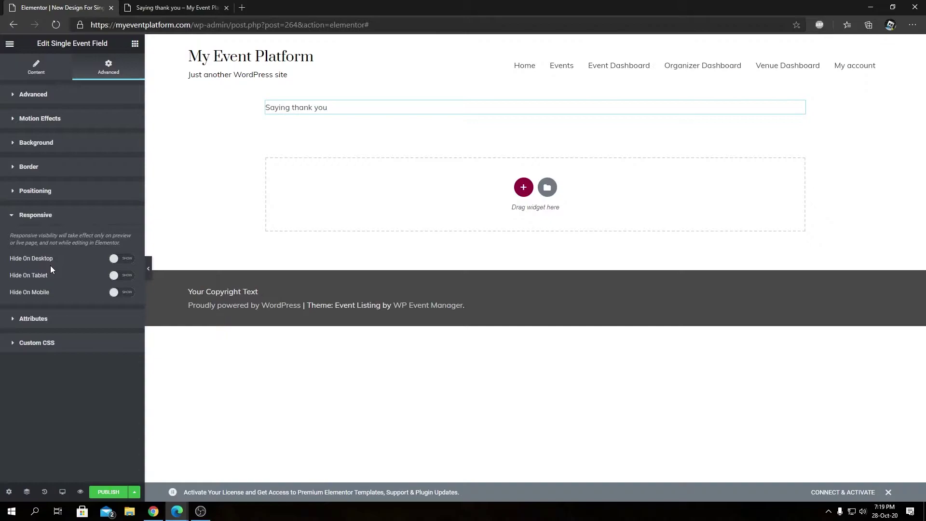
click(39, 321)
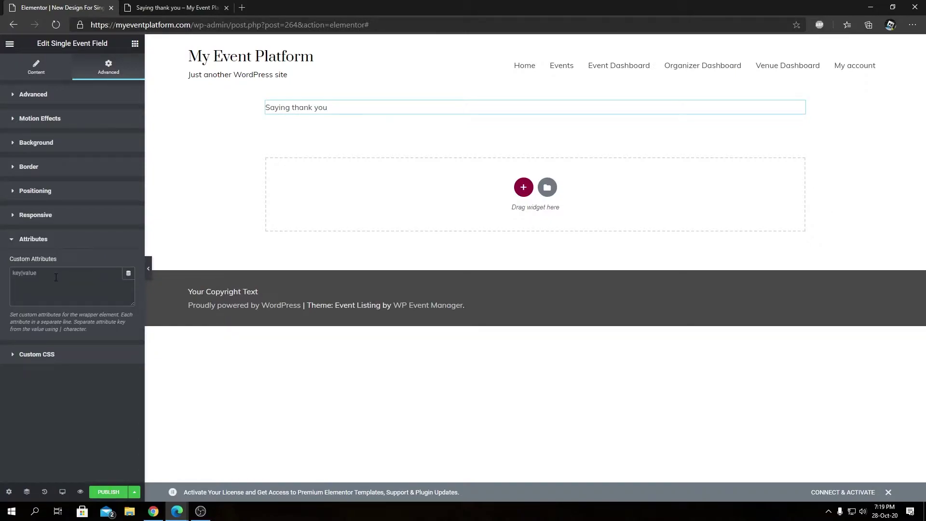
click(56, 278)
click(128, 273)
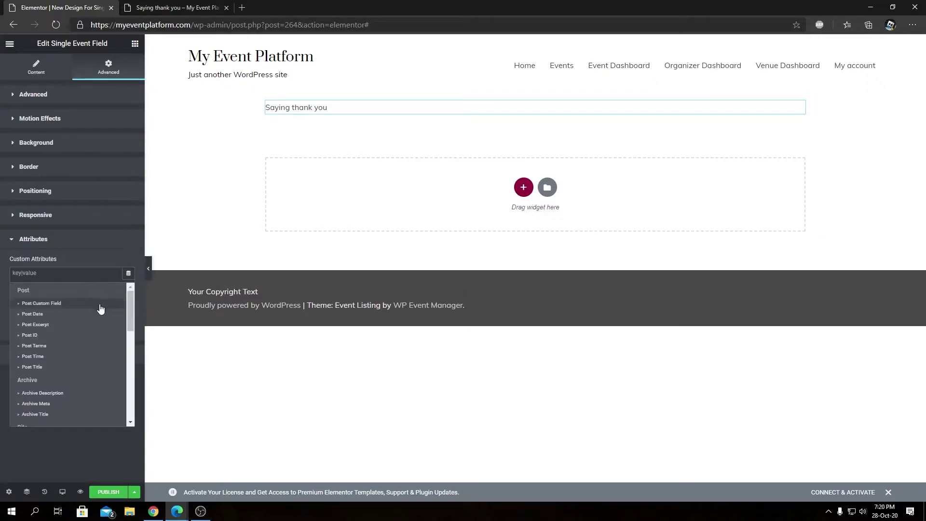
scroll(83, 342, down, 3)
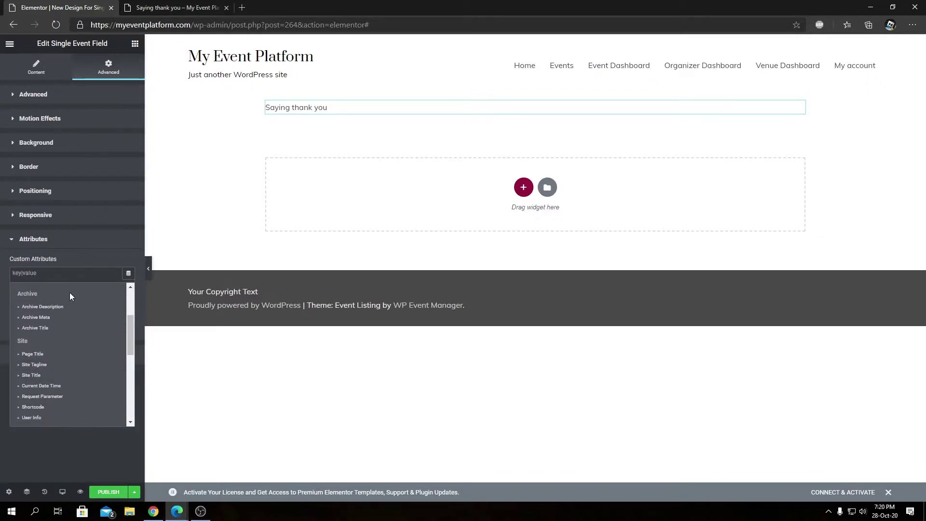
scroll(66, 352, down, 3)
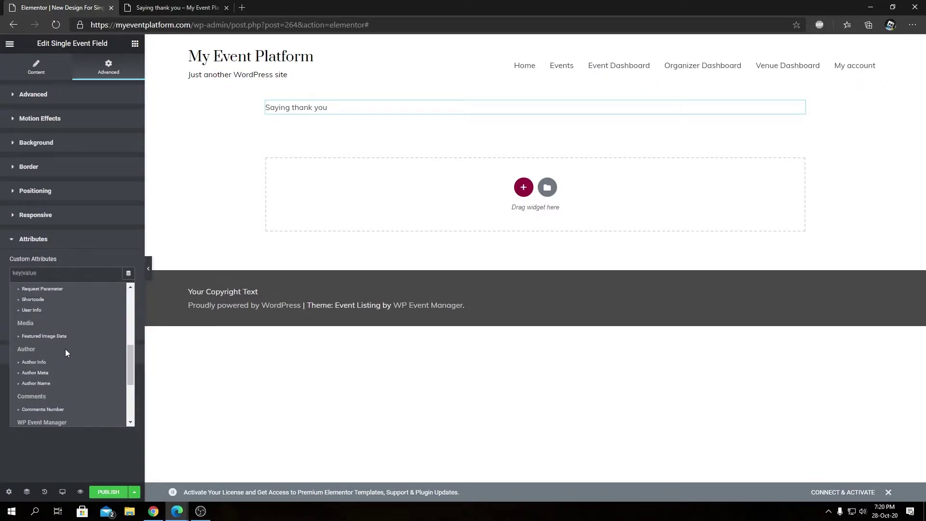
scroll(67, 416, down, 2)
Add custom CSS to the event title widget that sets the selector's font-size to 40px.
click(93, 360)
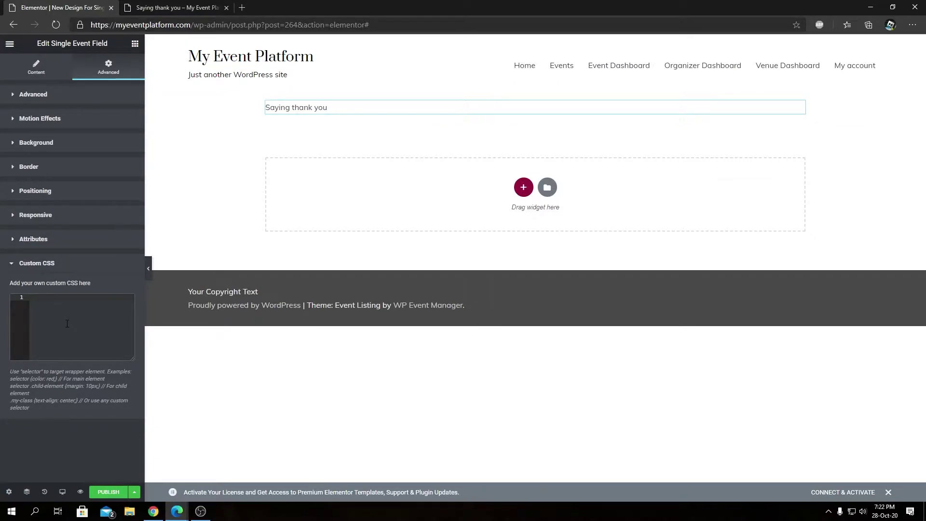
text(sele)
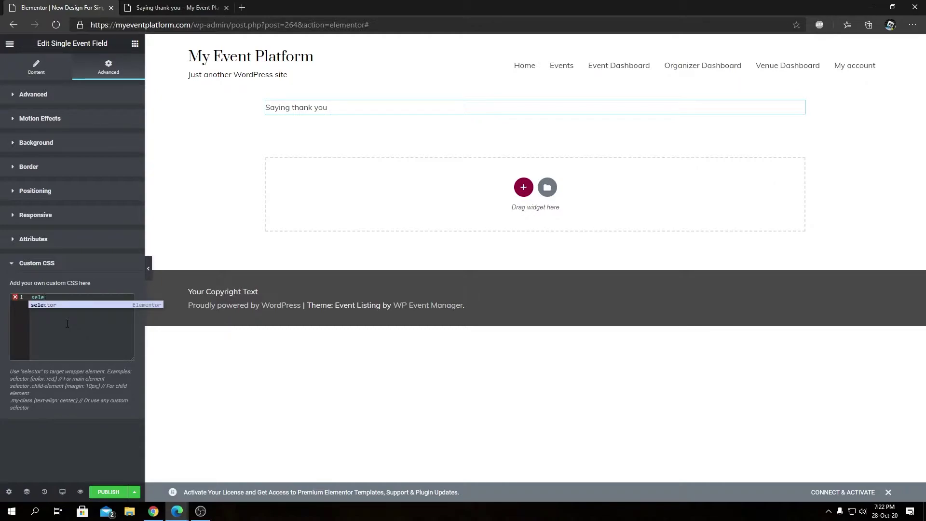
key(Return)
text({)
key(Return)
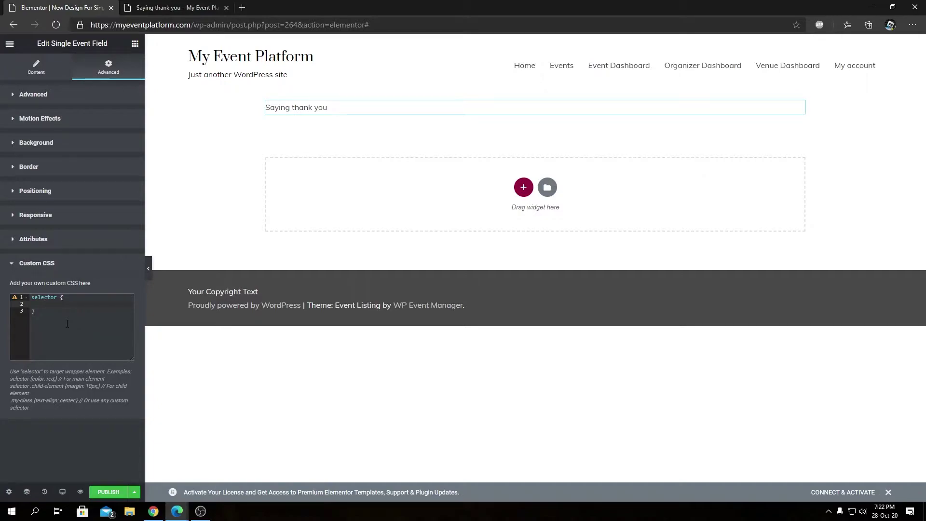
text(font-si)
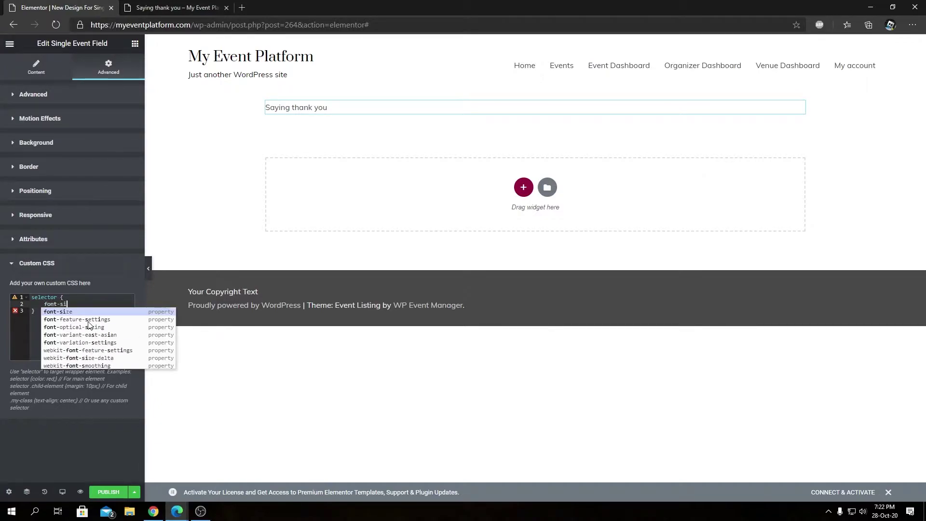
text(ze: 40px)
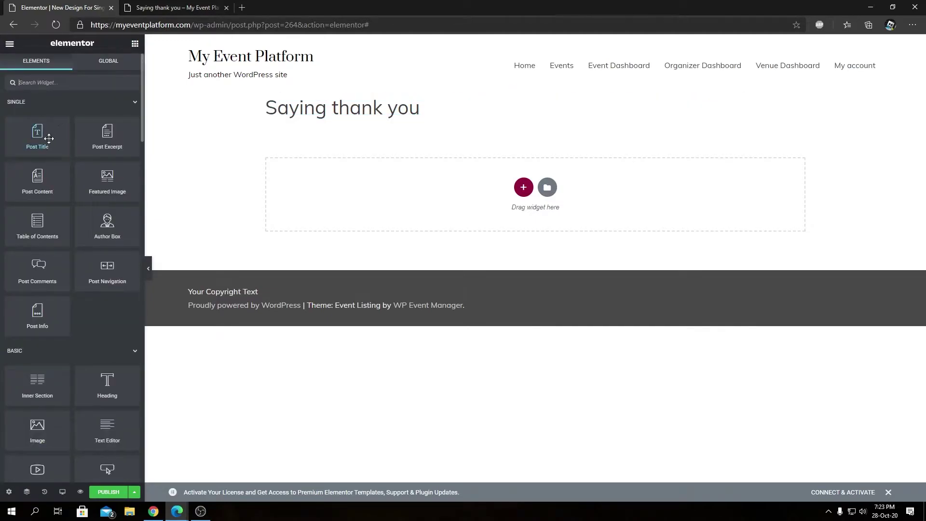
Add a section with two equal columns below the event title.
text(Single)
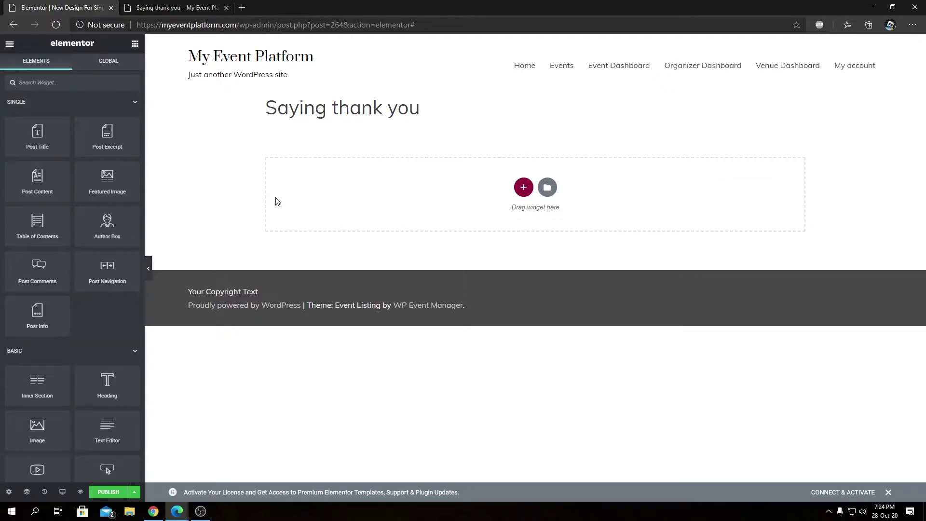
click(524, 188)
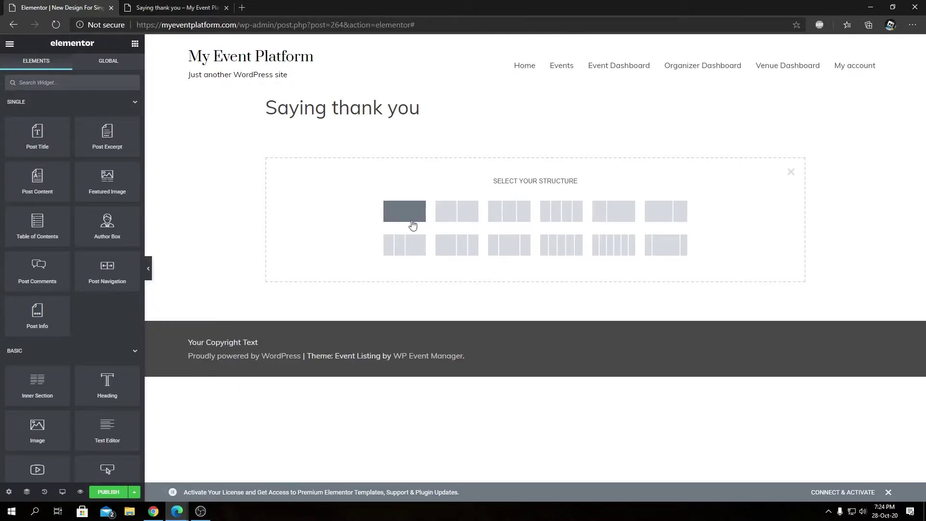
click(461, 216)
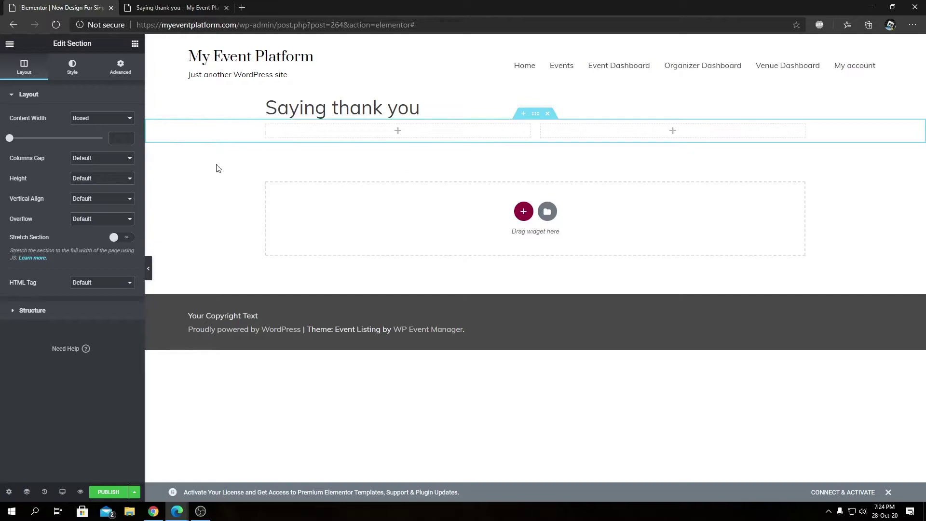
Place a Single Event Organizer widget in the new section's first column and a Single Event Venue widget in the second.
click(9, 44)
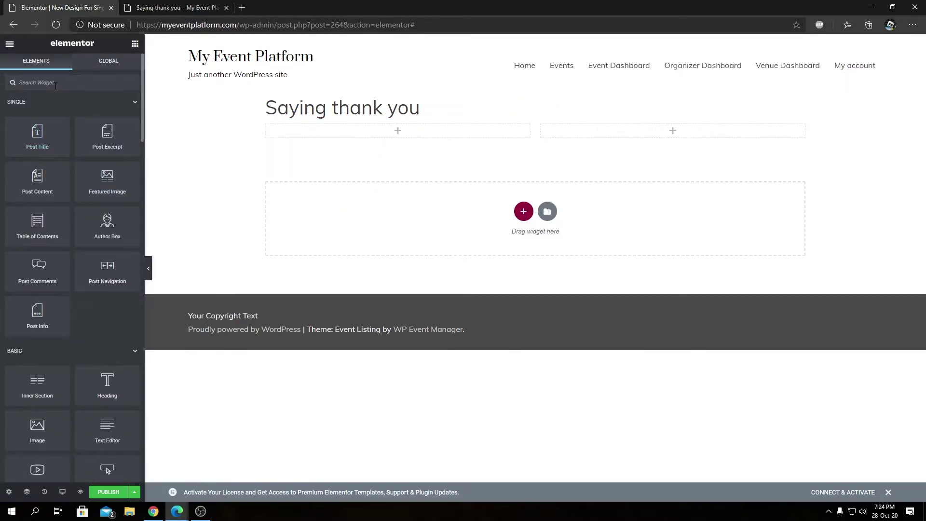
text(Single Event)
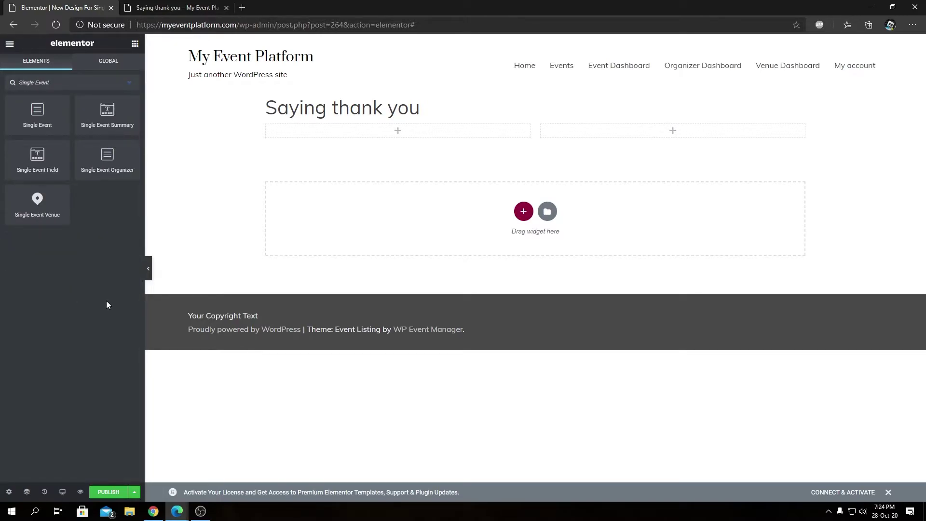
drag(108, 157, 405, 131)
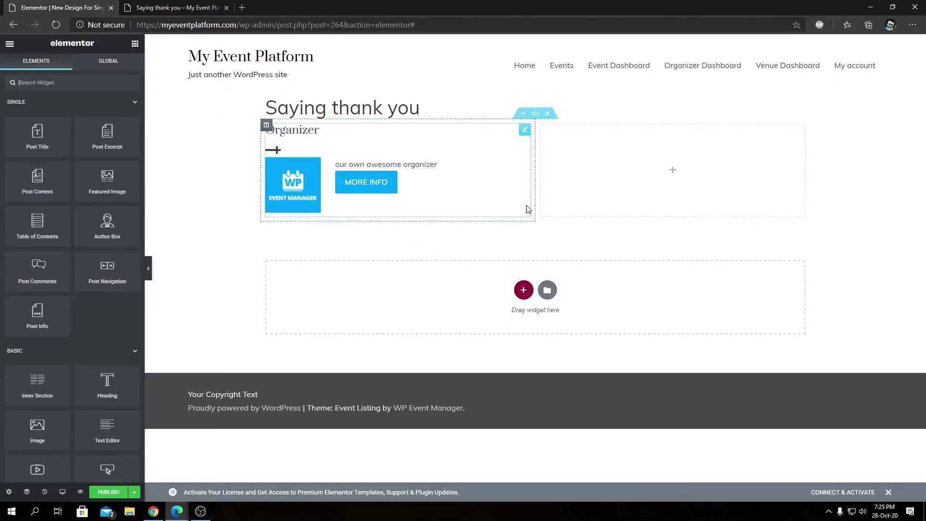
click(56, 83)
text(single)
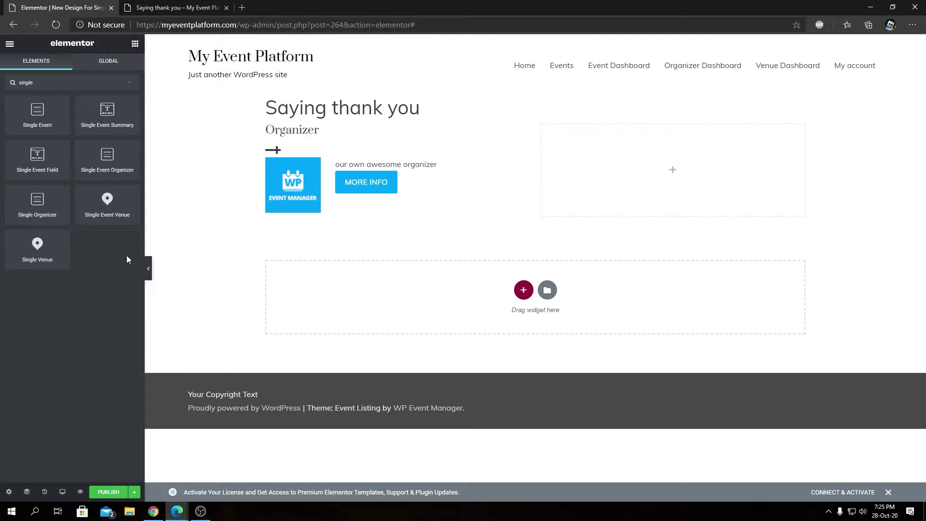
drag(108, 205, 685, 187)
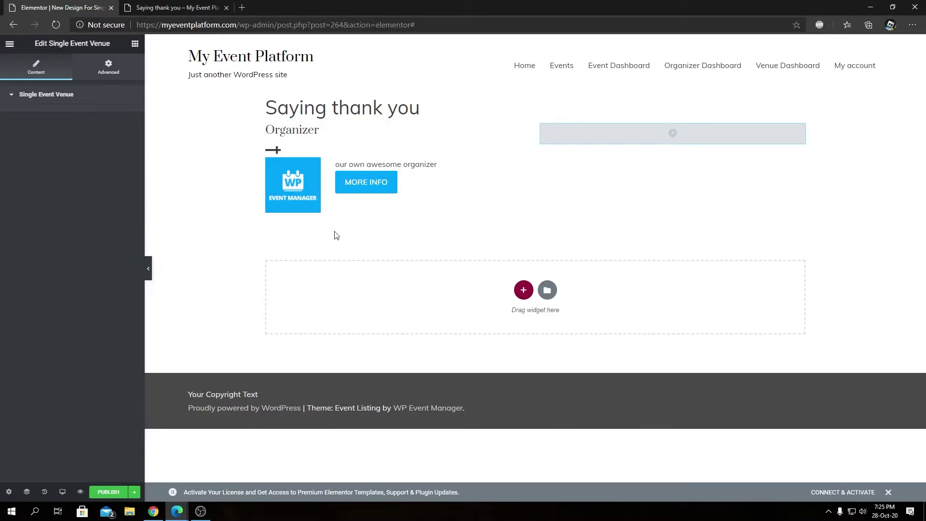
Insert a single-column section above the event title and place a Single Event Field widget in it.
click(524, 90)
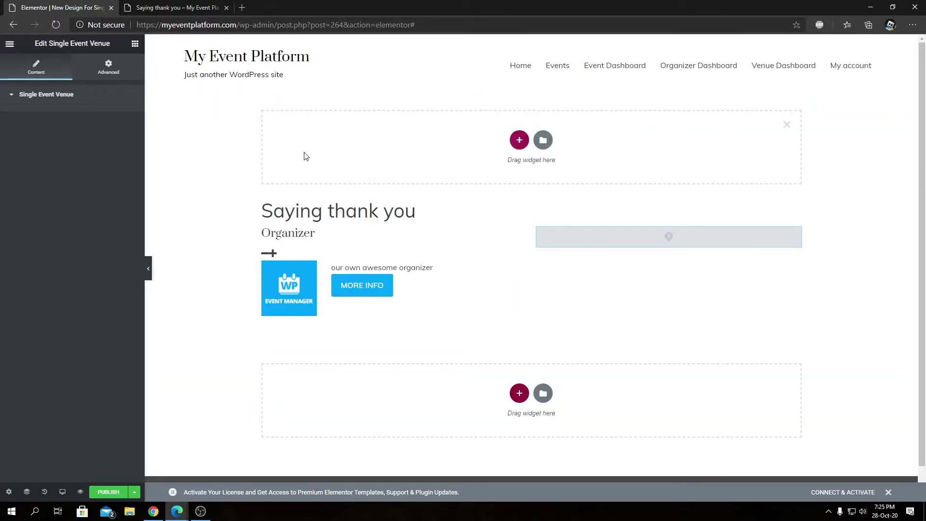
click(456, 151)
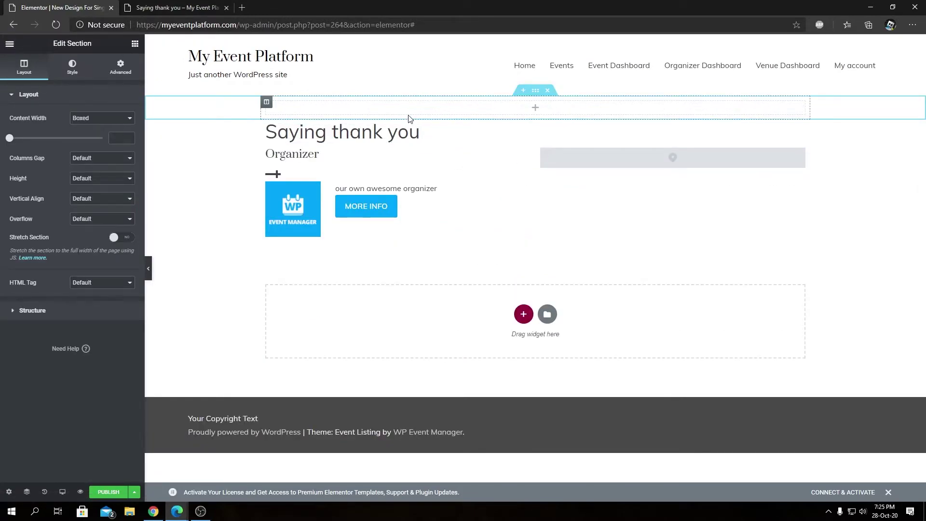
click(439, 113)
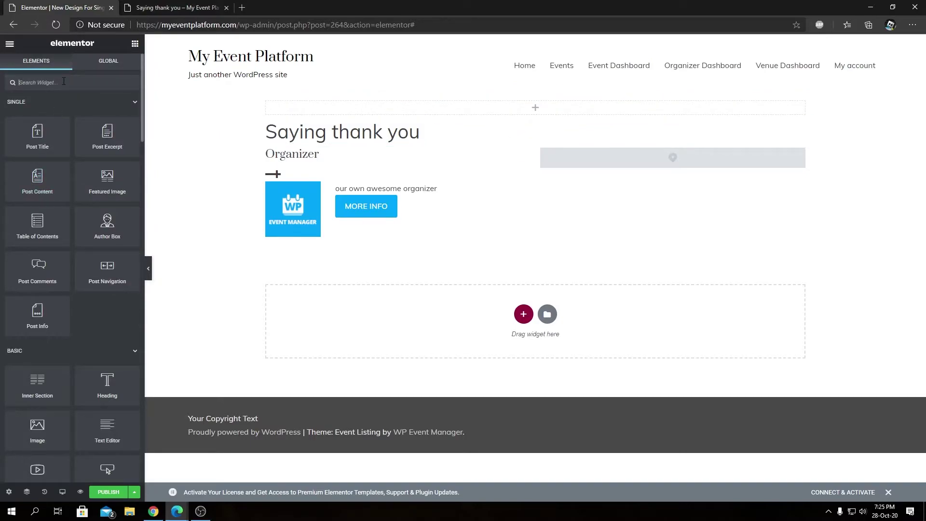
text(single)
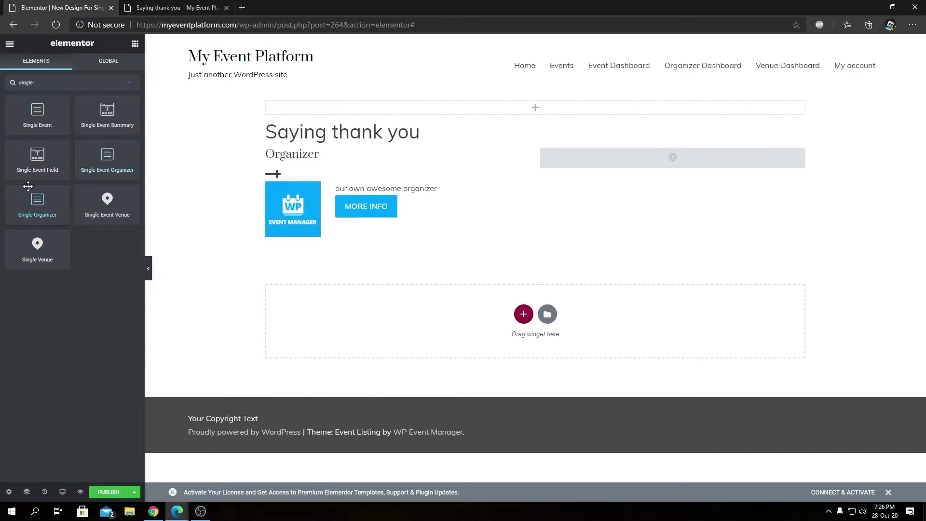
drag(40, 162, 539, 104)
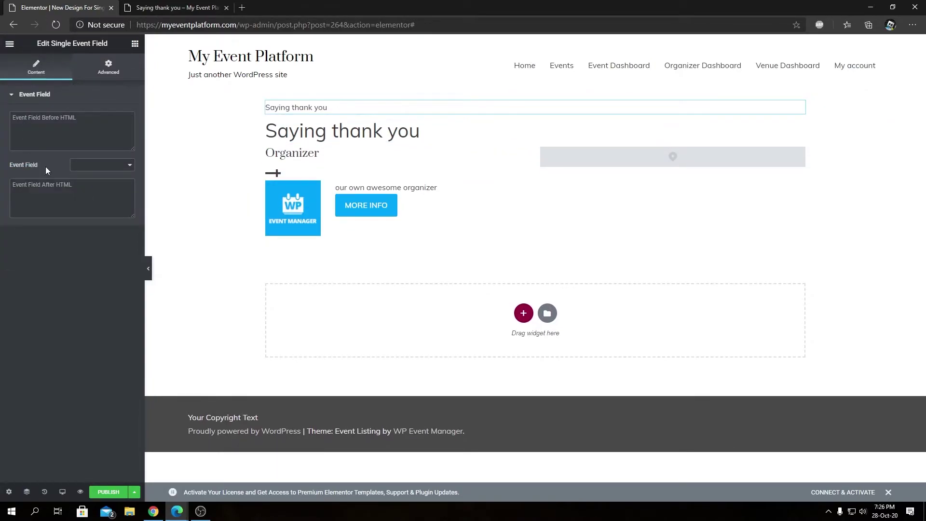
Set the field widget above the title to Event Banner and check the resulting layout.
click(113, 165)
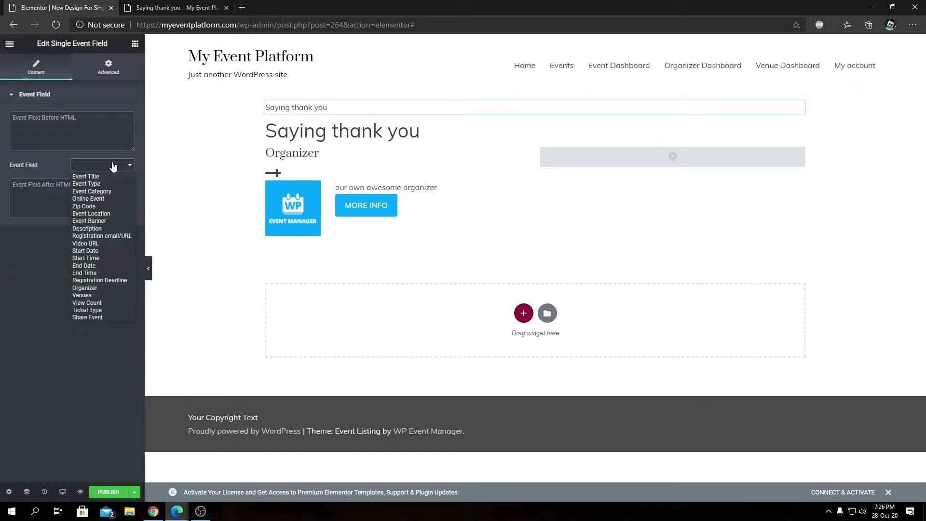
click(101, 220)
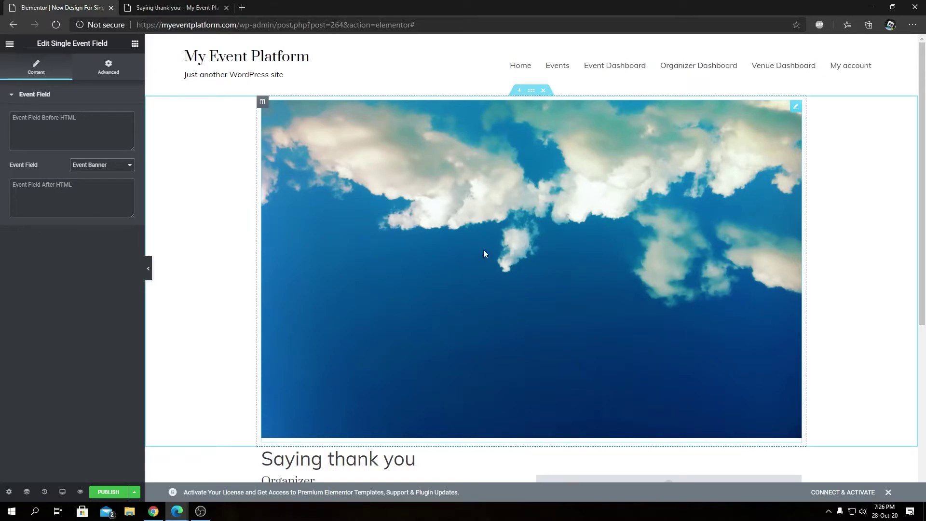
scroll(572, 247, down, 3)
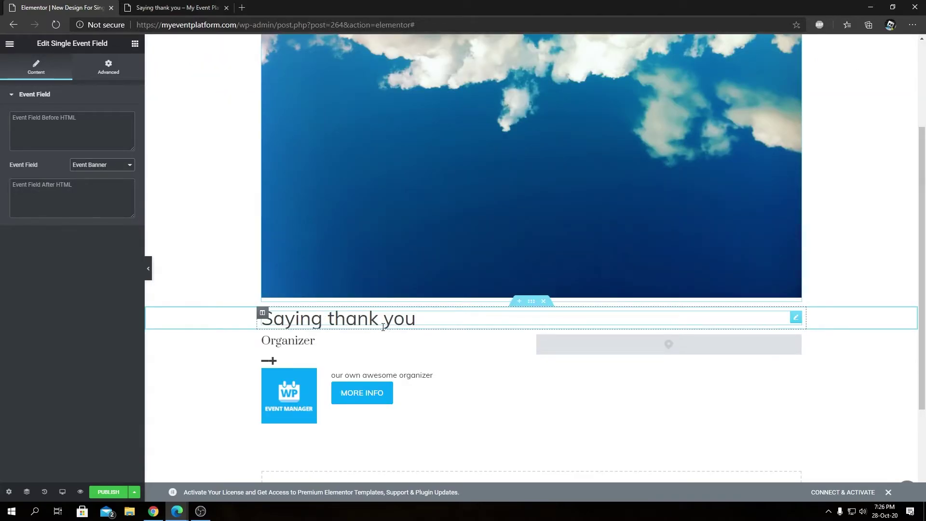
Add a section with a narrow first column and a wide second column between the event title and the organizer row.
scroll(692, 233, down, 3)
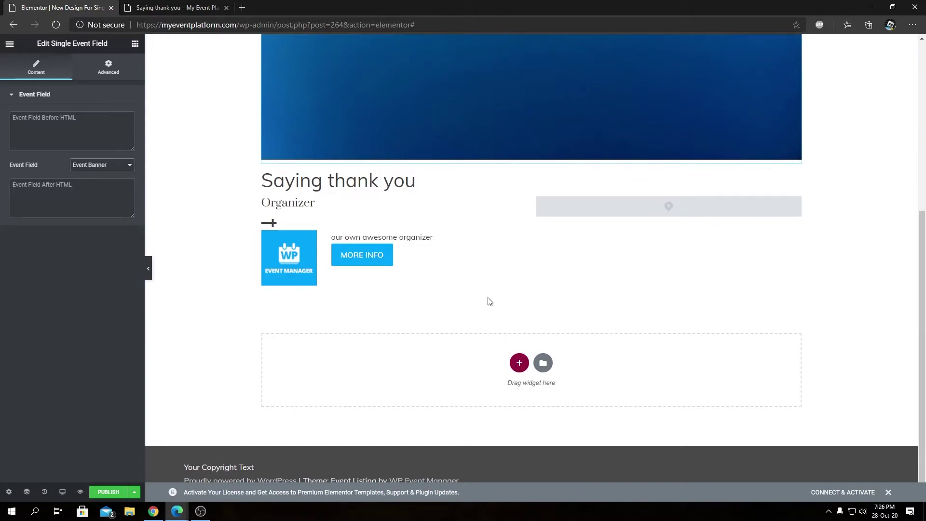
click(520, 363)
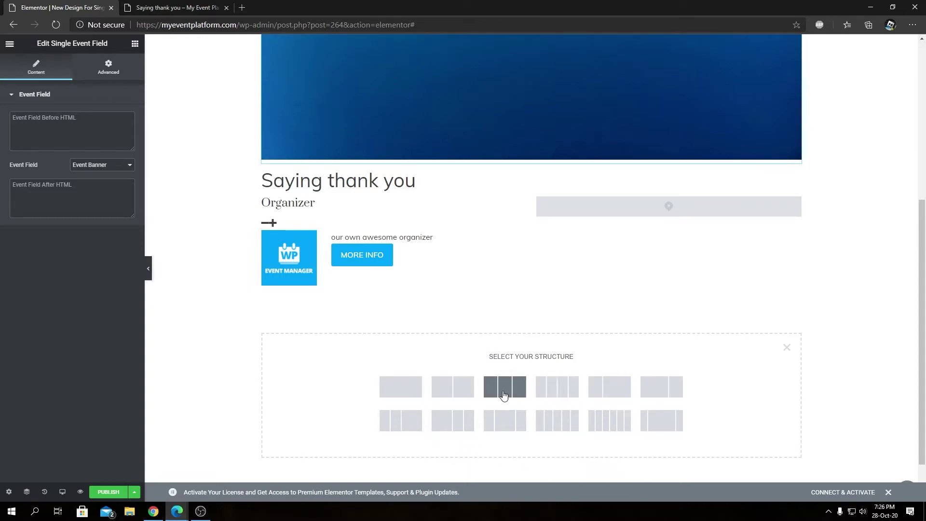
click(604, 395)
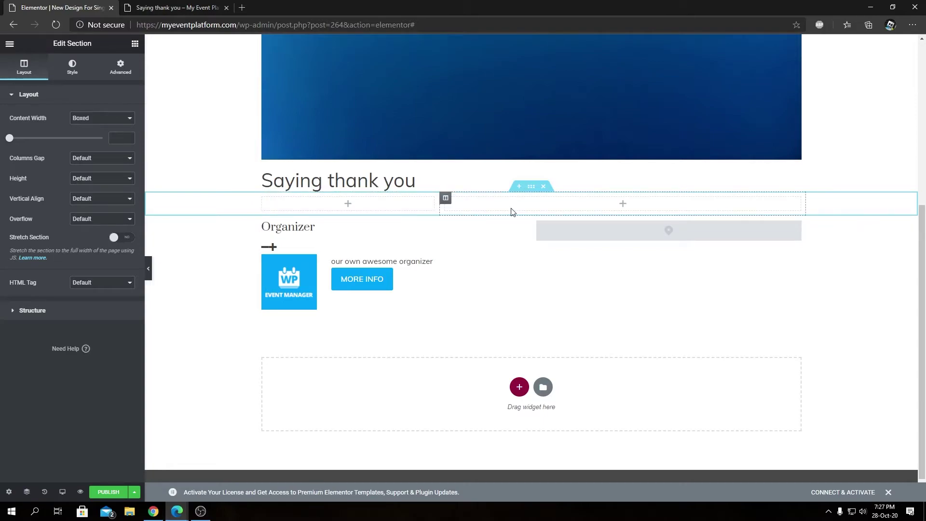
Place a Single Event Field widget in the new section's wide column and set its field to Description.
click(599, 205)
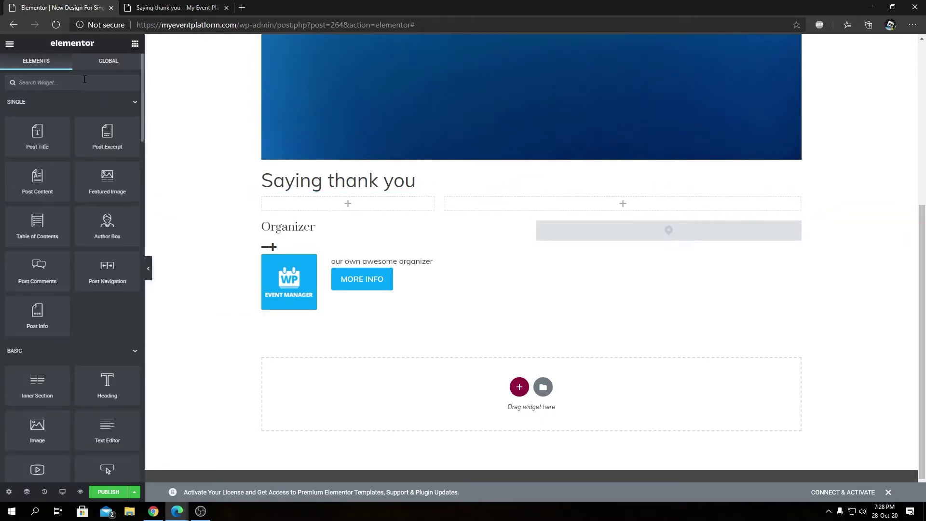
text(single event)
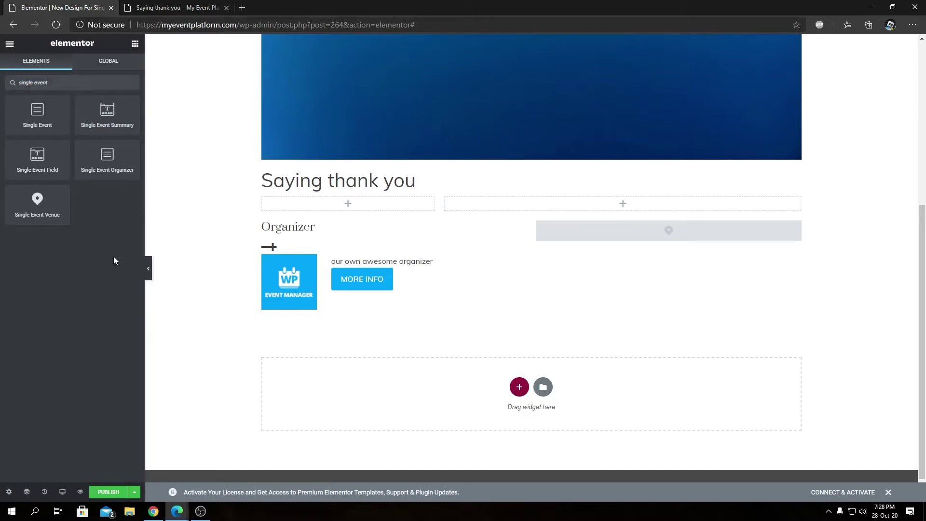
drag(37, 155, 593, 200)
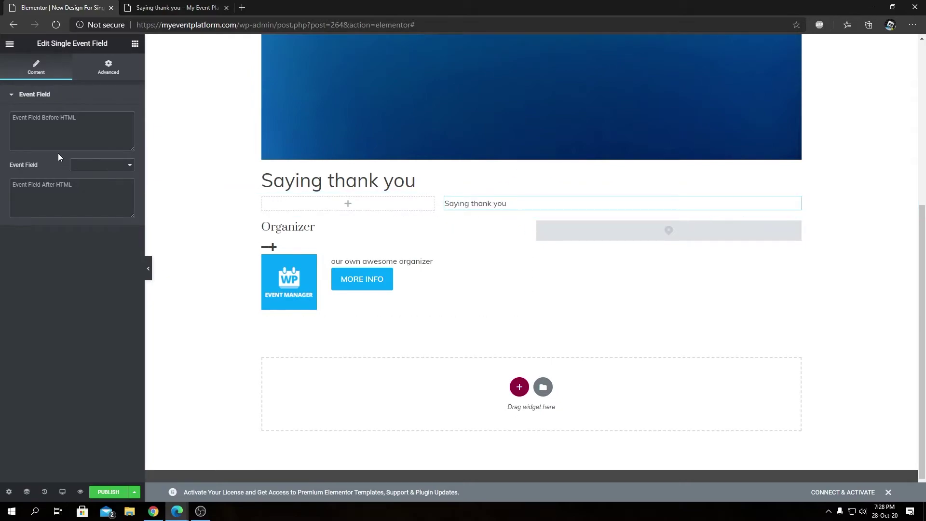
click(99, 165)
click(92, 227)
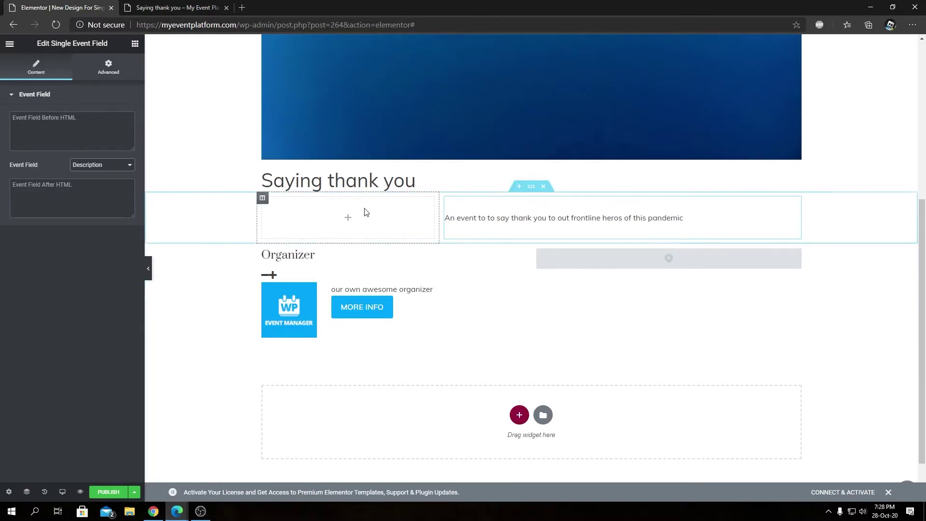
Add a Single Event Field widget to the narrow column, showing Start Time with the text "Start Time -" before it.
click(349, 218)
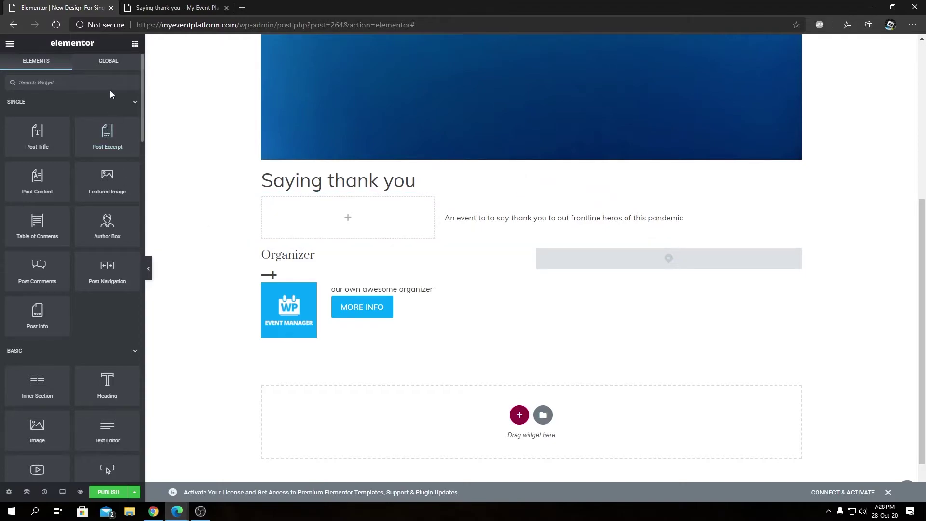
drag(110, 93, 302, 204)
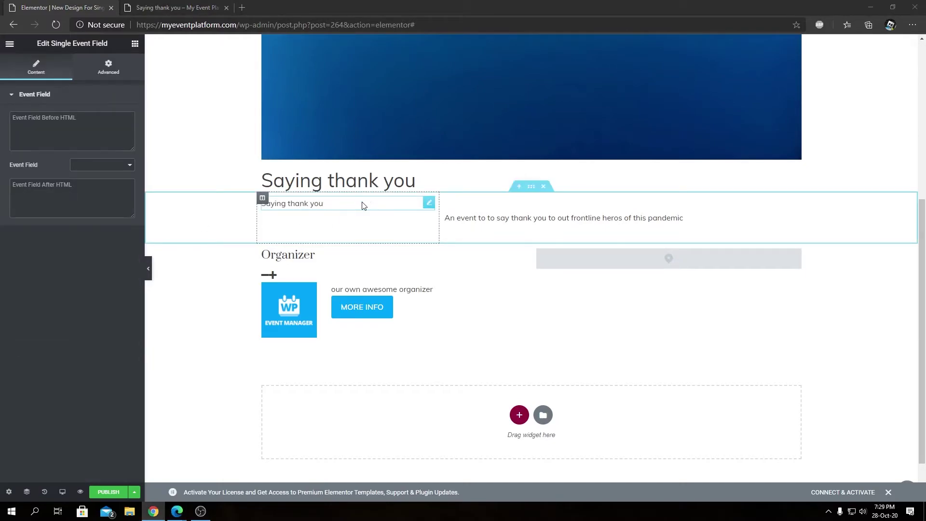
click(121, 168)
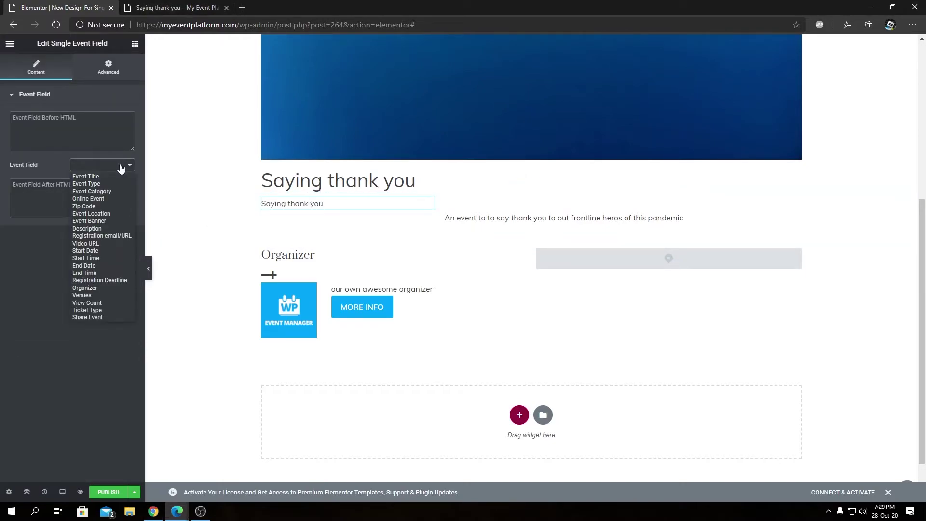
click(100, 259)
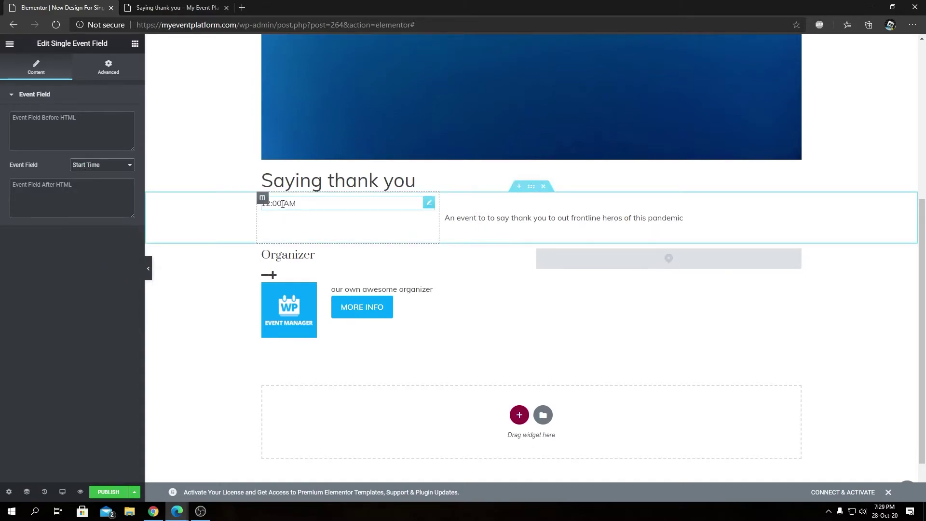
click(62, 134)
text(Start Time -)
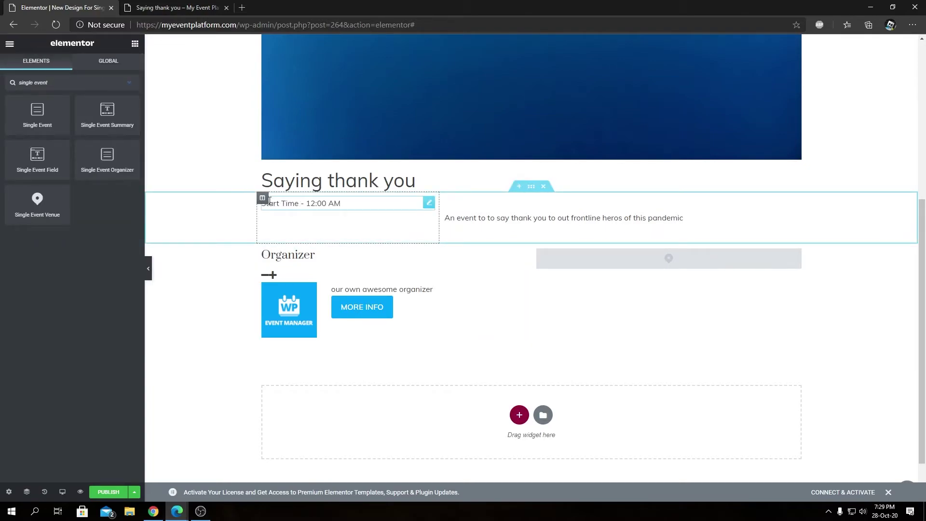
Add a Single Event Field widget below the start time, showing Start Date with the text "Start Date -" before it.
drag(33, 159, 318, 206)
click(102, 165)
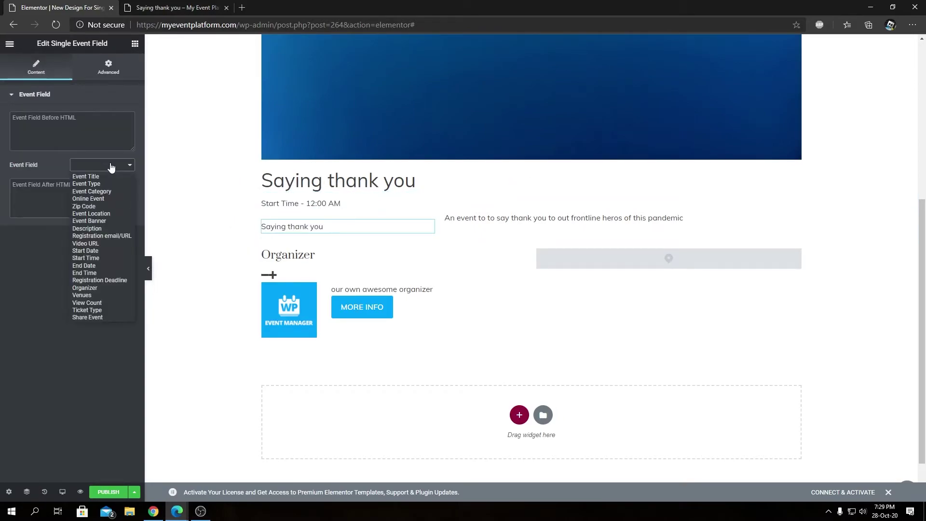
click(103, 250)
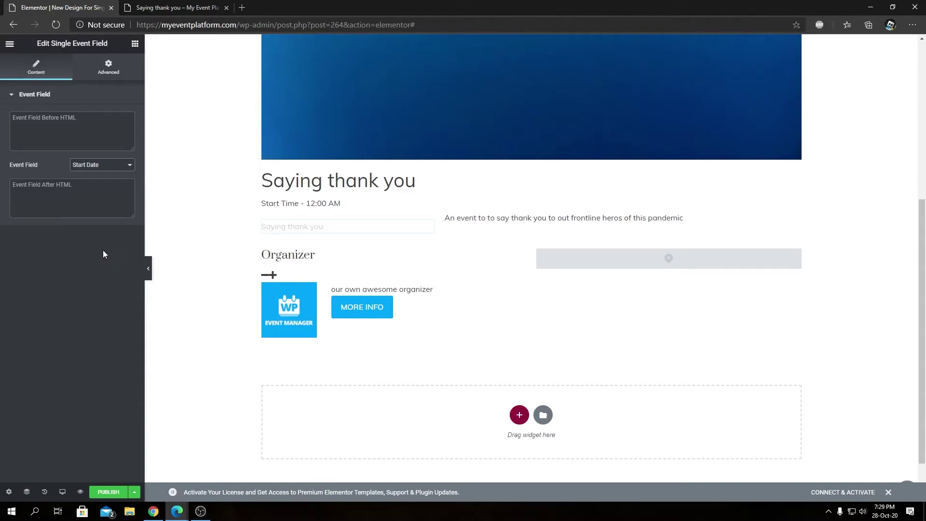
click(36, 128)
text(Start Date -)
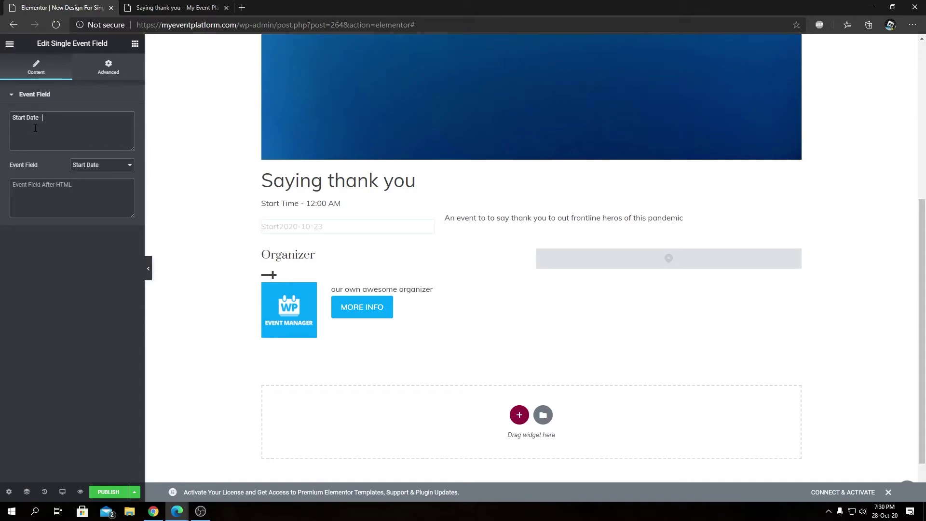
click(382, 205)
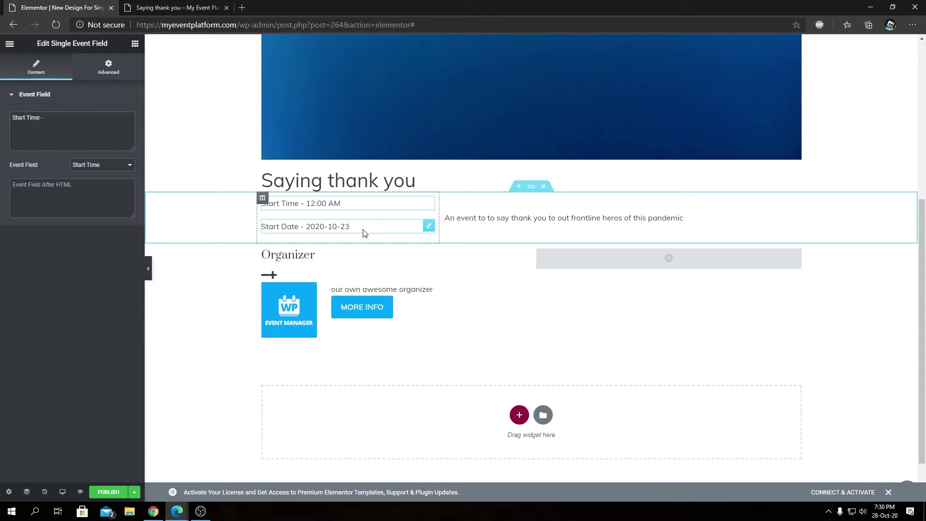
Add a Single Event Field widget below the start date, showing End Time with the text "End Time -" before it.
click(135, 44)
click(67, 81)
text(single event)
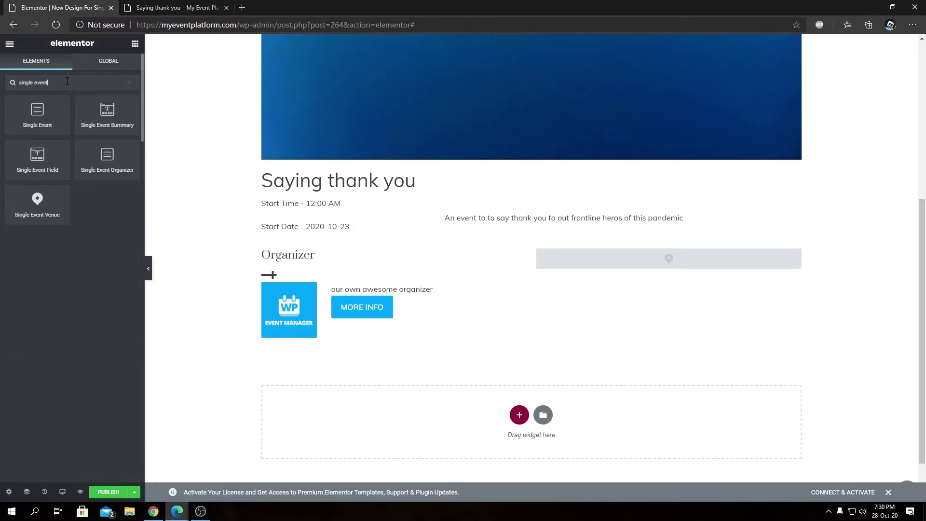
drag(37, 159, 323, 316)
click(111, 165)
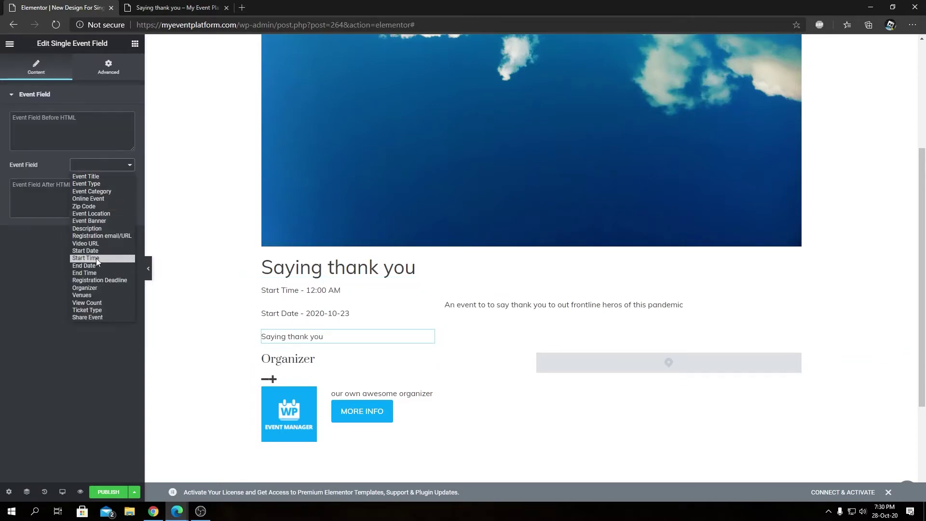
click(97, 273)
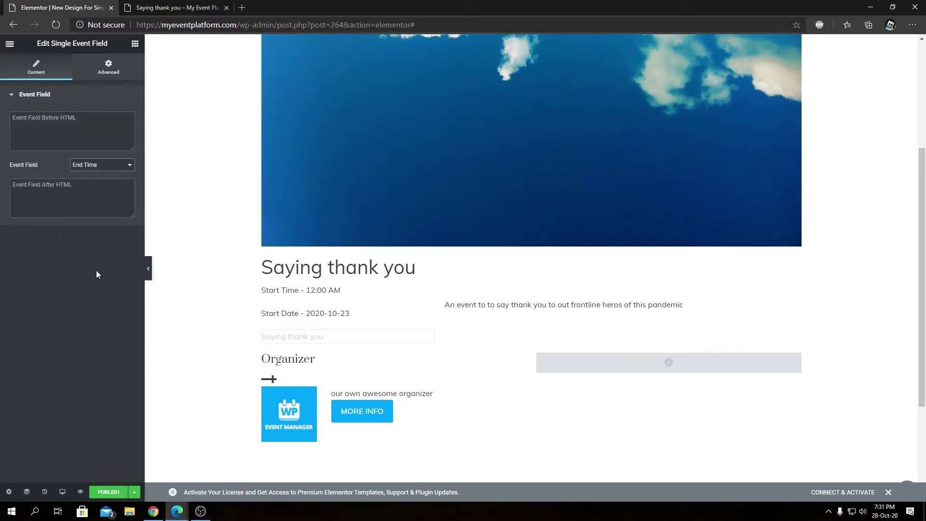
click(31, 127)
text(End Time -)
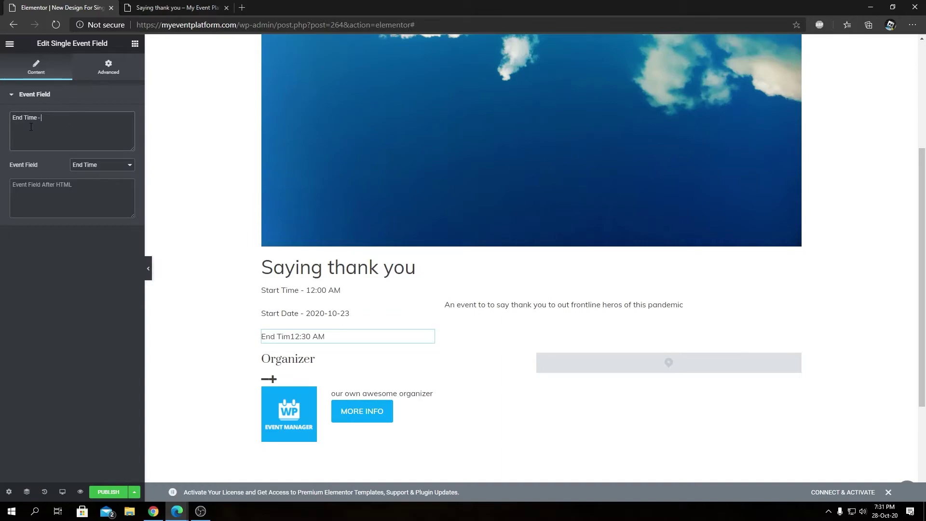
Add a Single Event Field widget below the end time, showing End Date with the text "End Date -" before it.
click(134, 44)
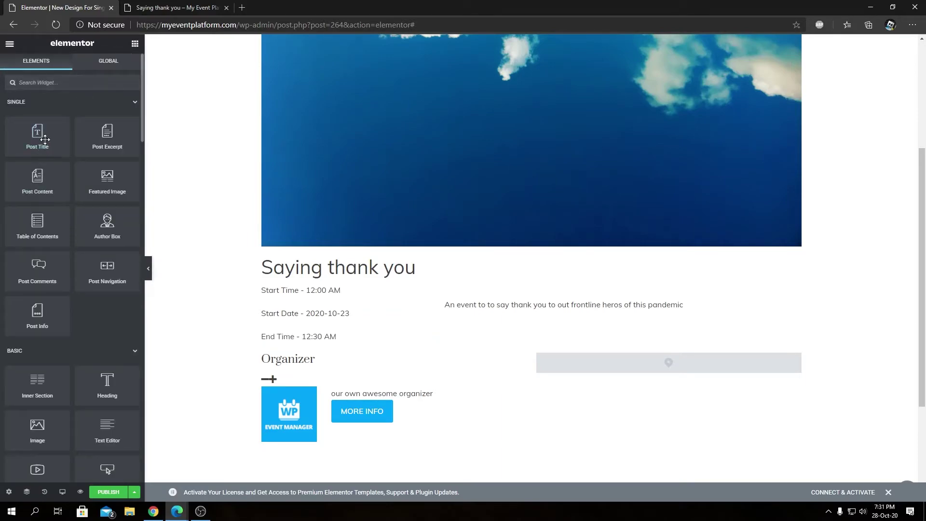
drag(39, 161, 316, 340)
click(99, 166)
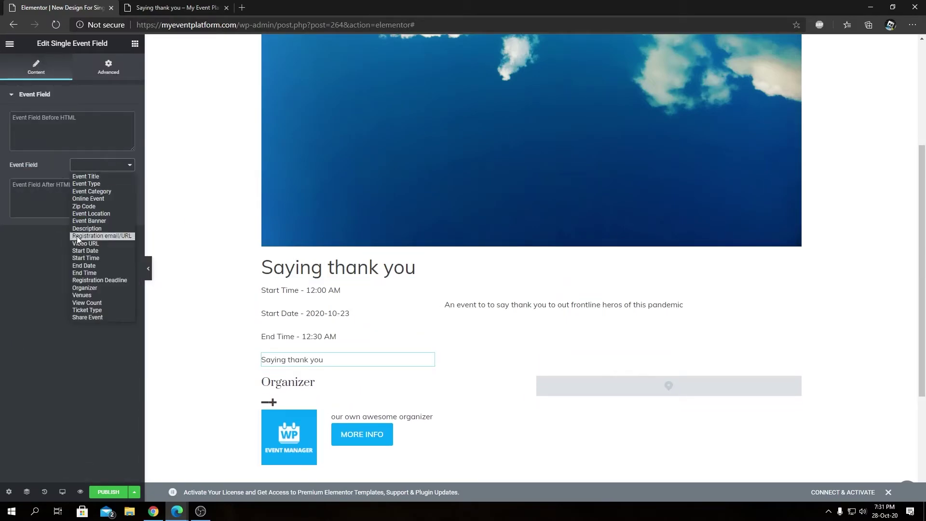
click(104, 265)
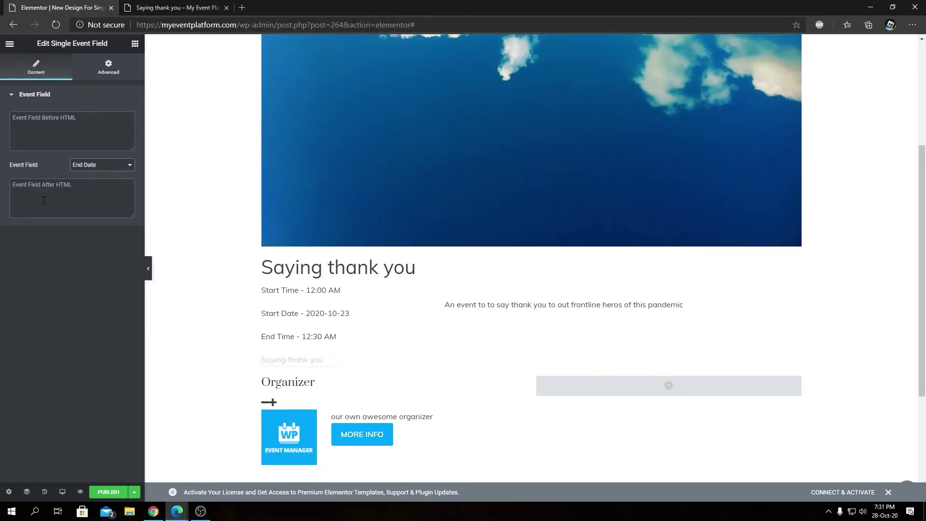
click(11, 117)
text(End Date -)
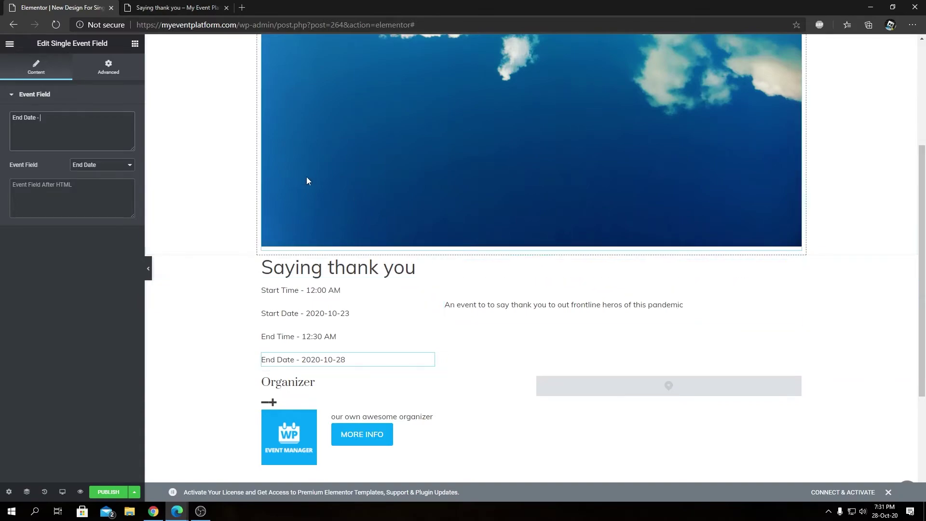
Review the template layout from the banner and title through the event details, description, organizer and venue.
click(203, 159)
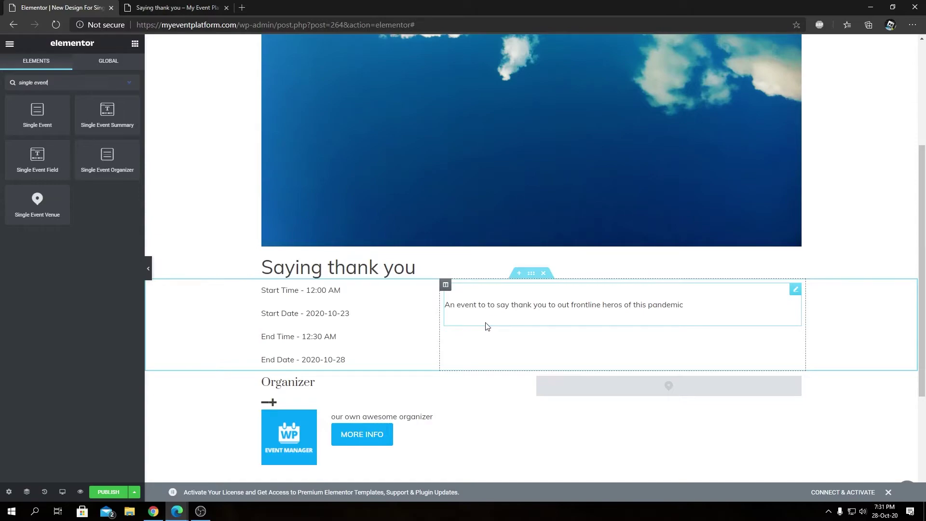
scroll(482, 326, up, 4)
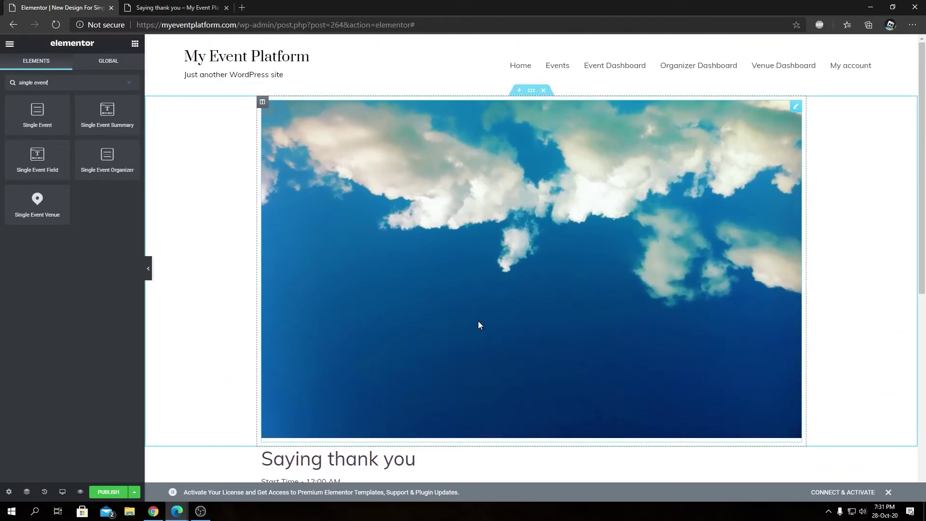
scroll(480, 325, down, 3)
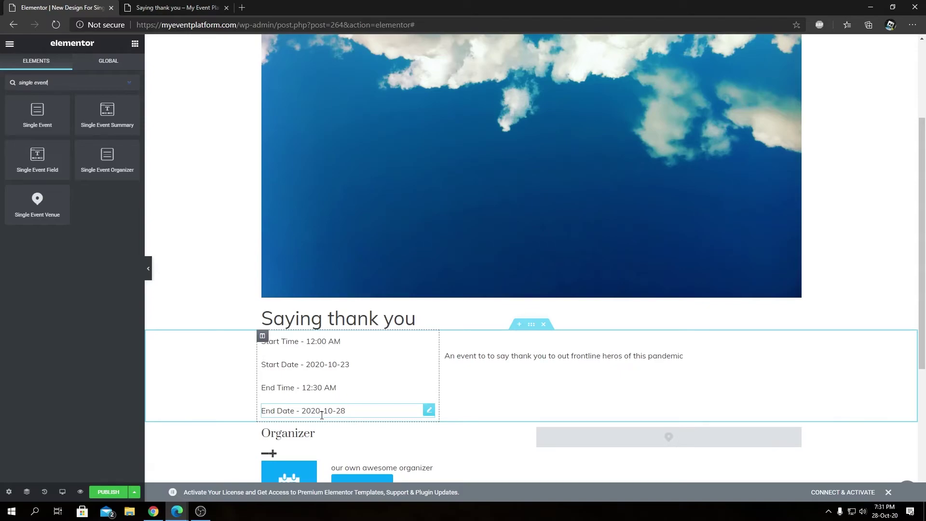
scroll(333, 386, down, 2)
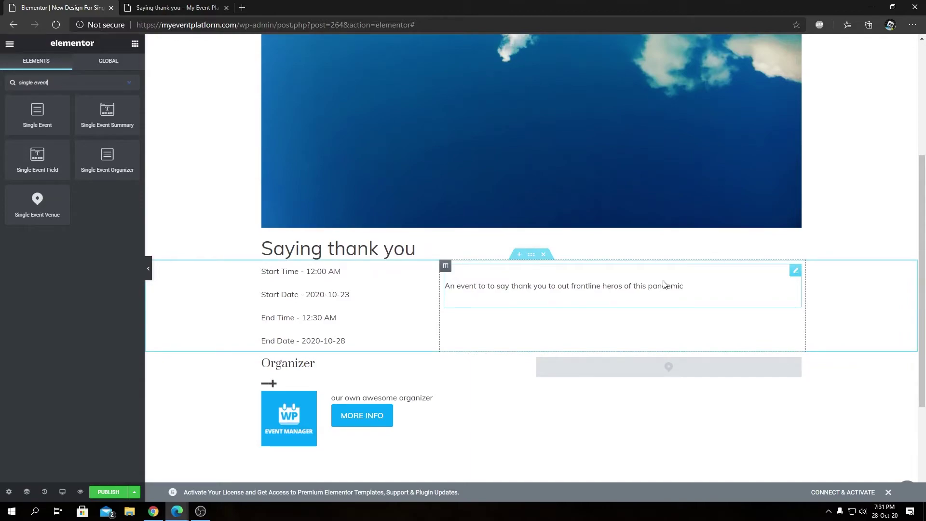
scroll(663, 284, down, 4)
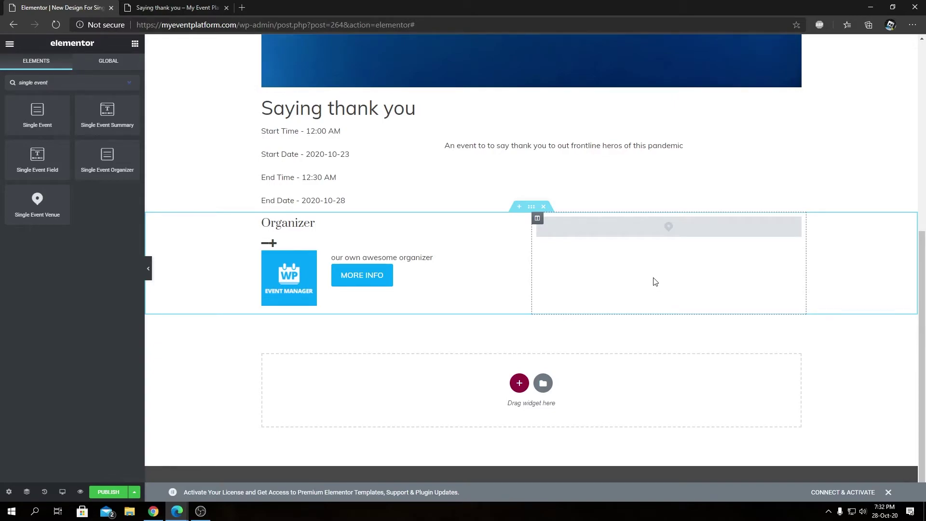
scroll(618, 263, up, 5)
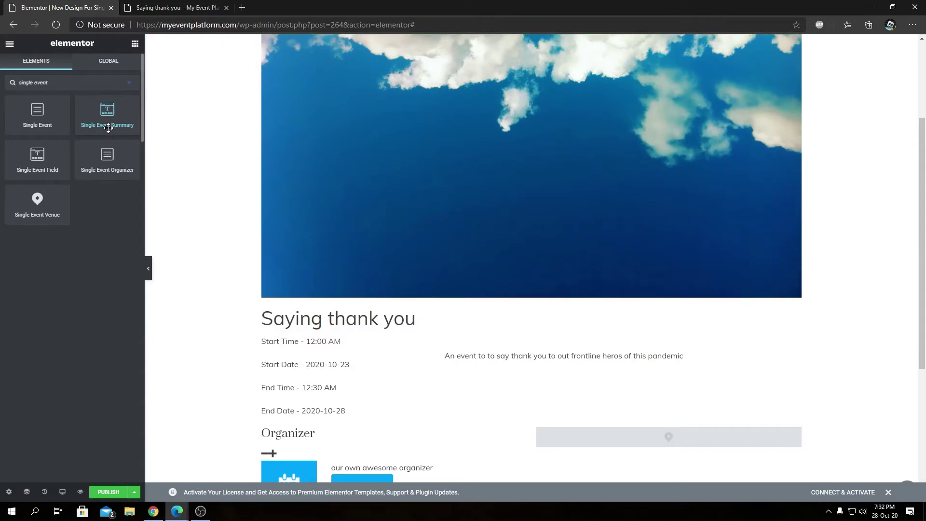
Try a Single Event Summary widget below the event description and delete it again.
scroll(478, 248, down, 5)
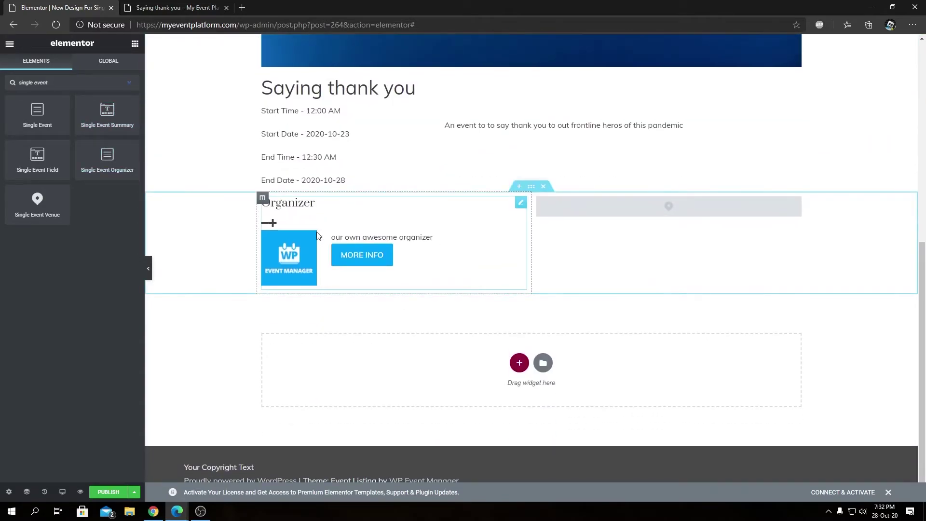
drag(107, 114, 579, 152)
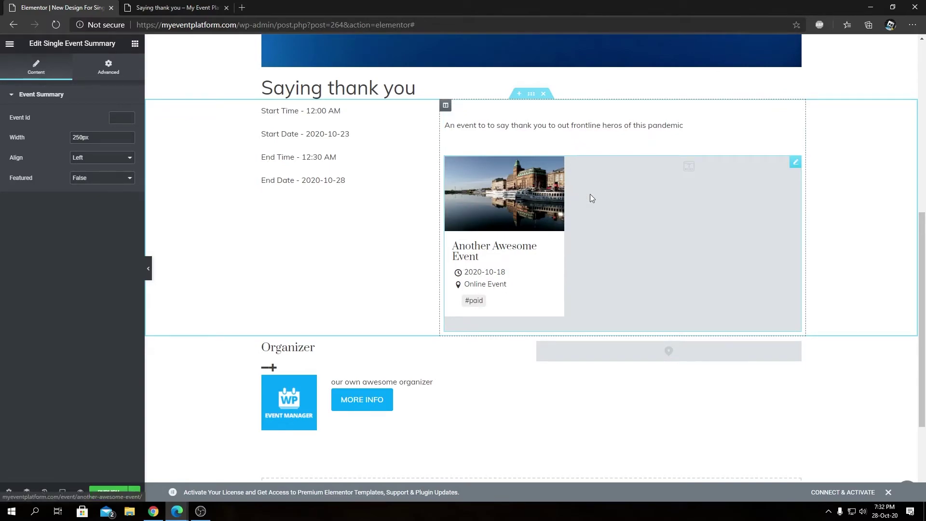
right_click(627, 200)
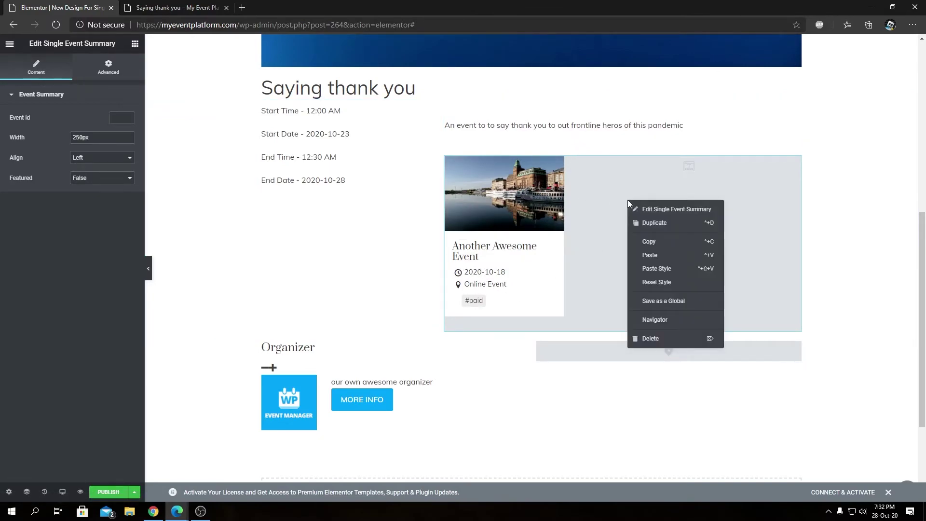
click(648, 341)
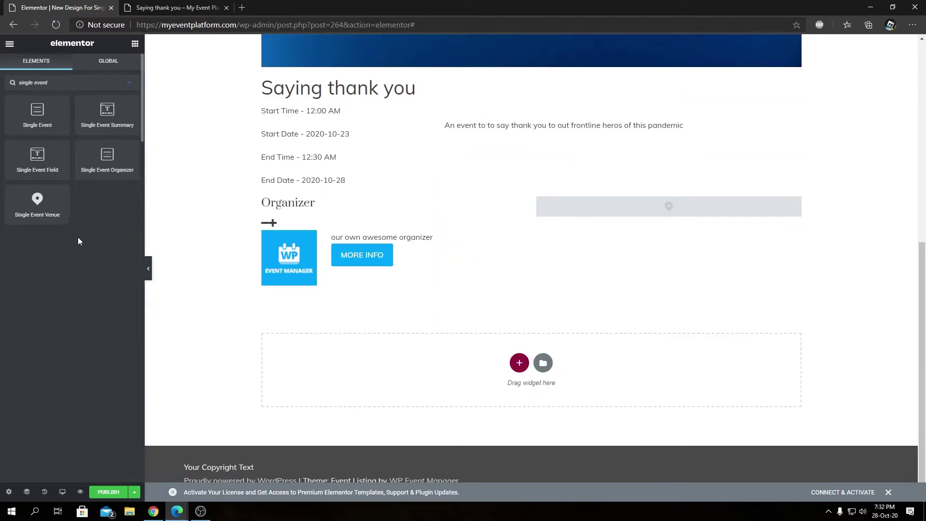
mouse_move(39, 112)
mouse_down()
mouse_move(72, 118)
mouse_move(44, 120)
mouse_up()
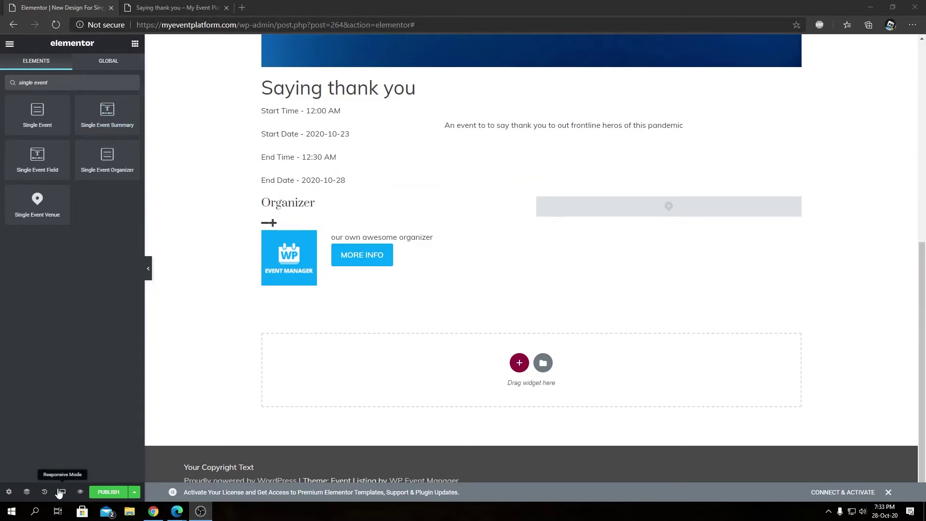
Leave the template editor without saving and open the full list of templates in the WordPress admin.
drag(277, 25, 619, 55)
key(BackSpace)
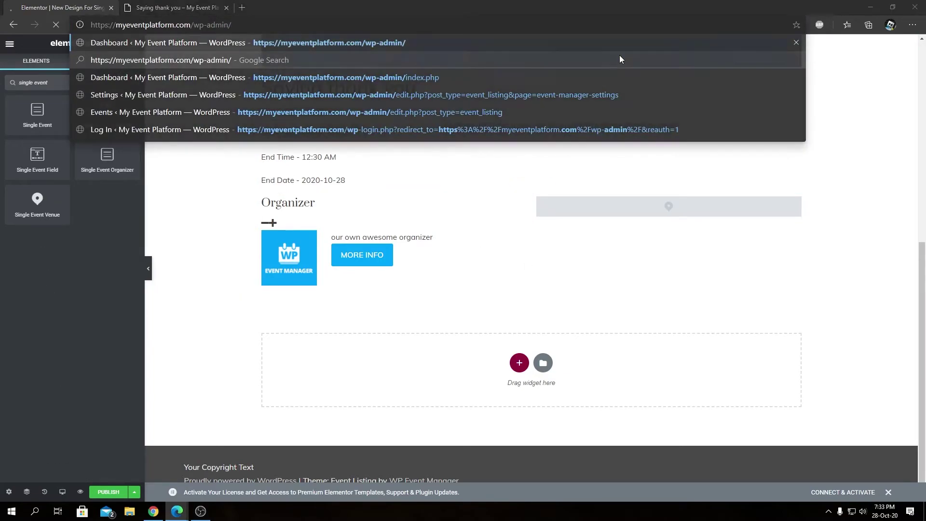
key(Return)
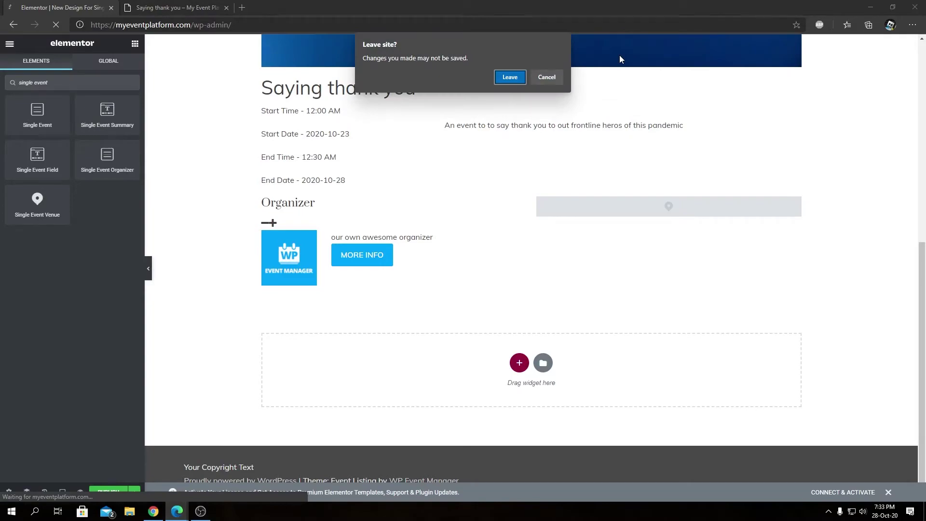
click(505, 77)
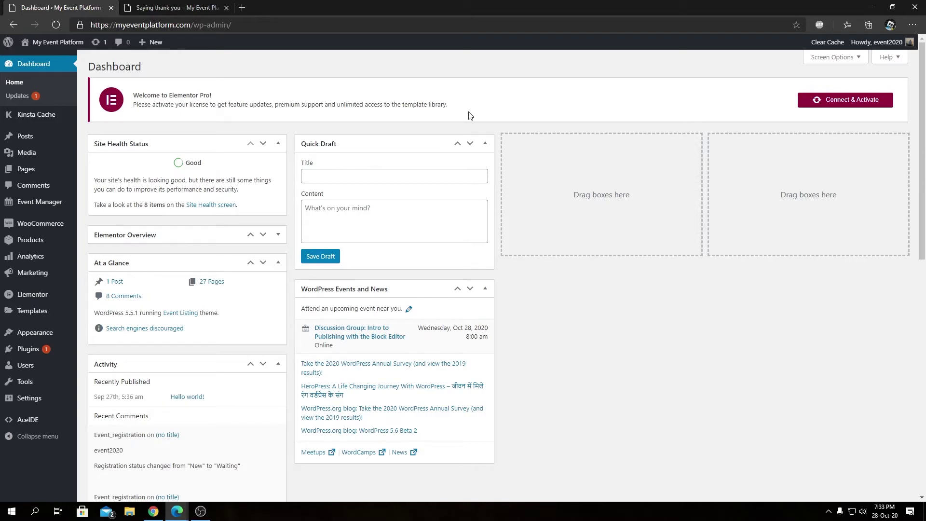
click(44, 310)
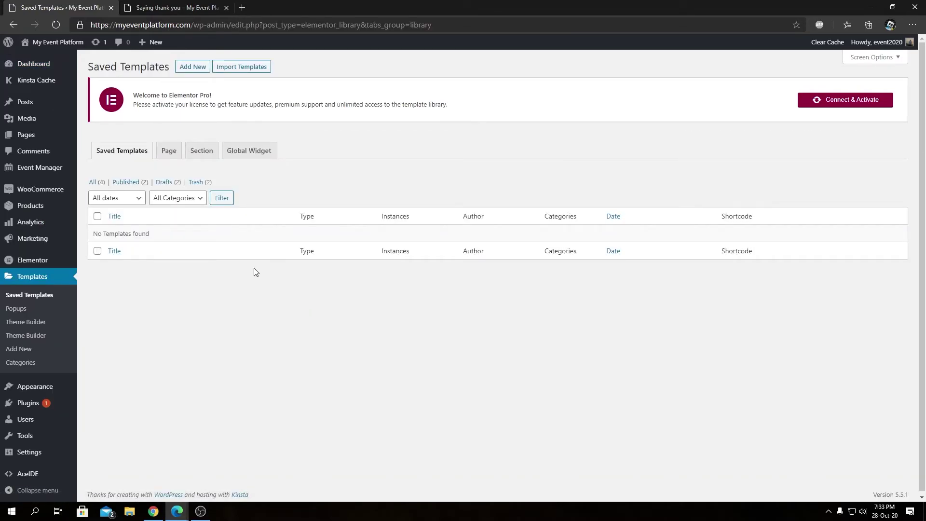
click(102, 185)
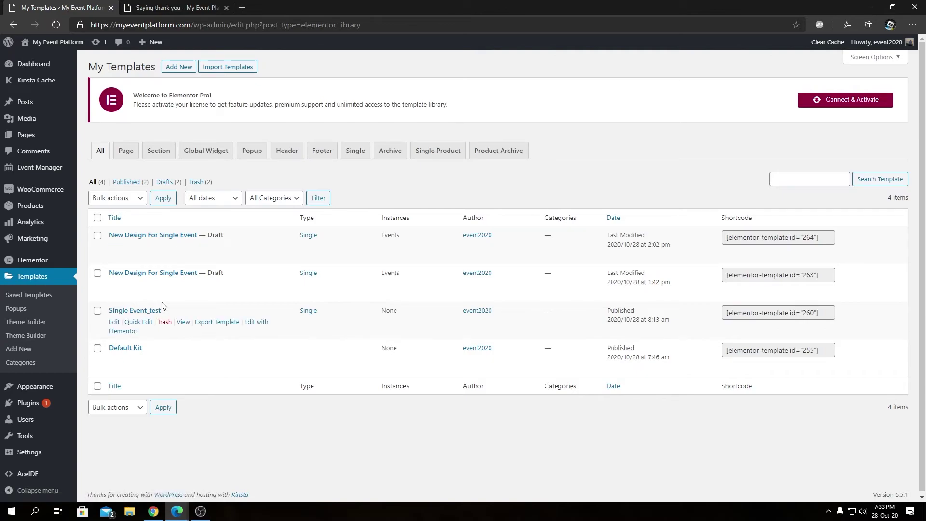
Import the Elementor template file elementor-46-2020-09-21.json from the Downloads folder into the template library.
click(228, 67)
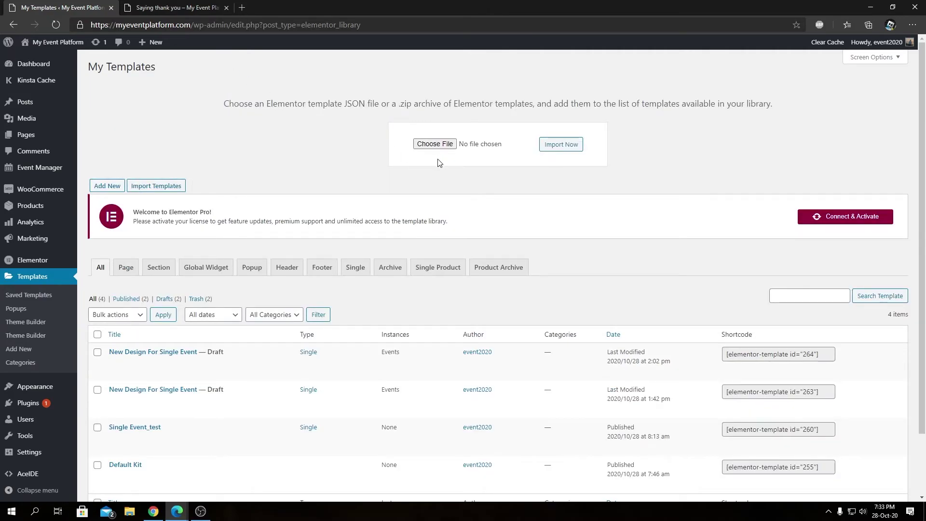
click(435, 144)
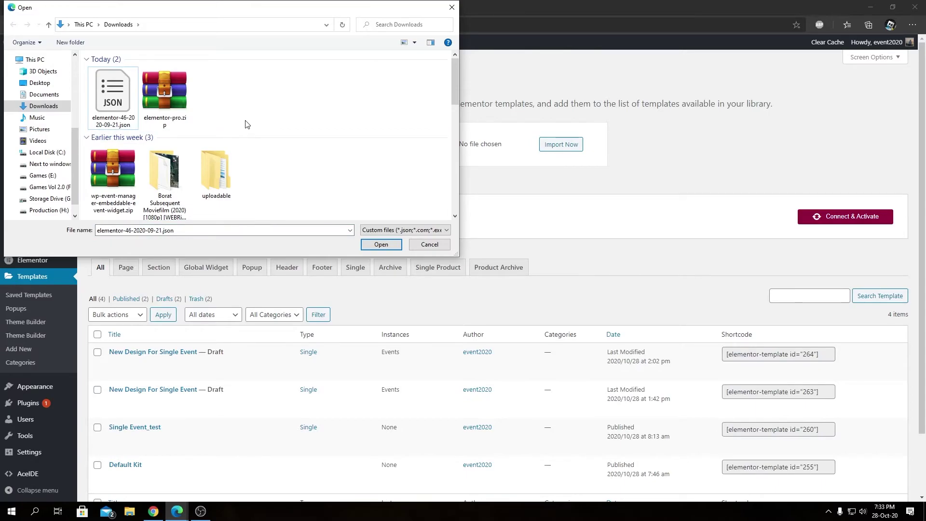
click(123, 103)
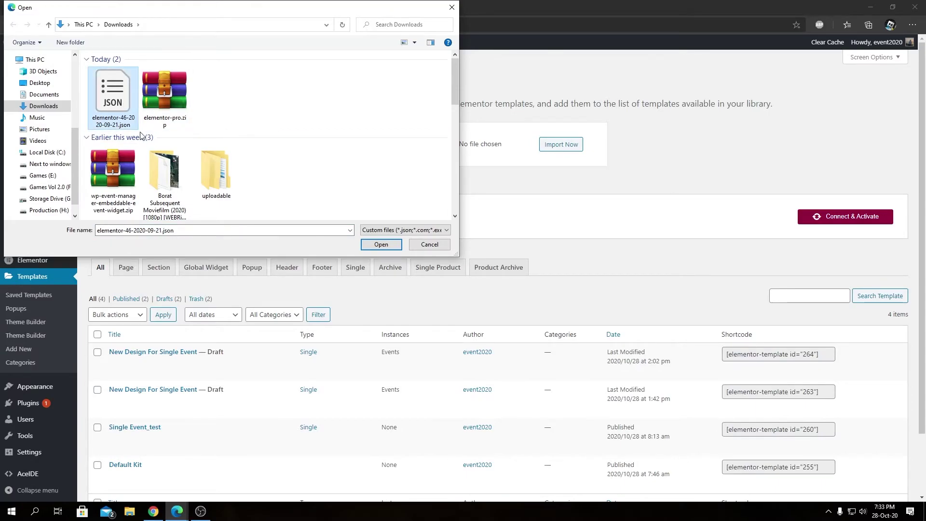
click(374, 245)
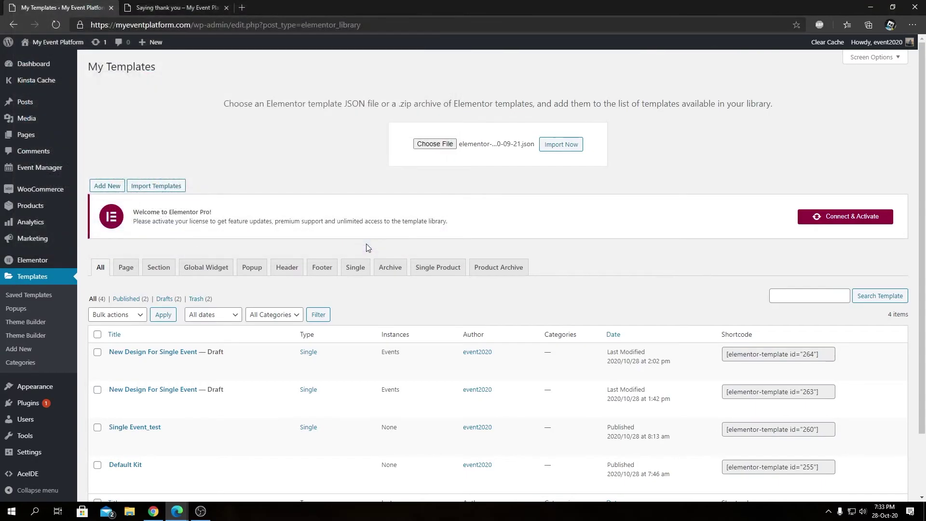
click(559, 145)
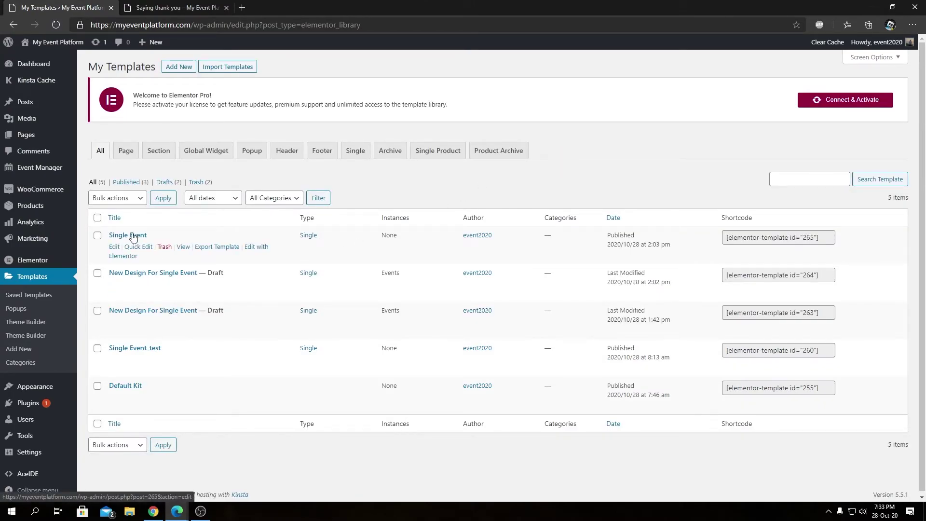
Open the imported Single Event template in Elementor and inspect the event field assigned to the banner widget.
click(255, 248)
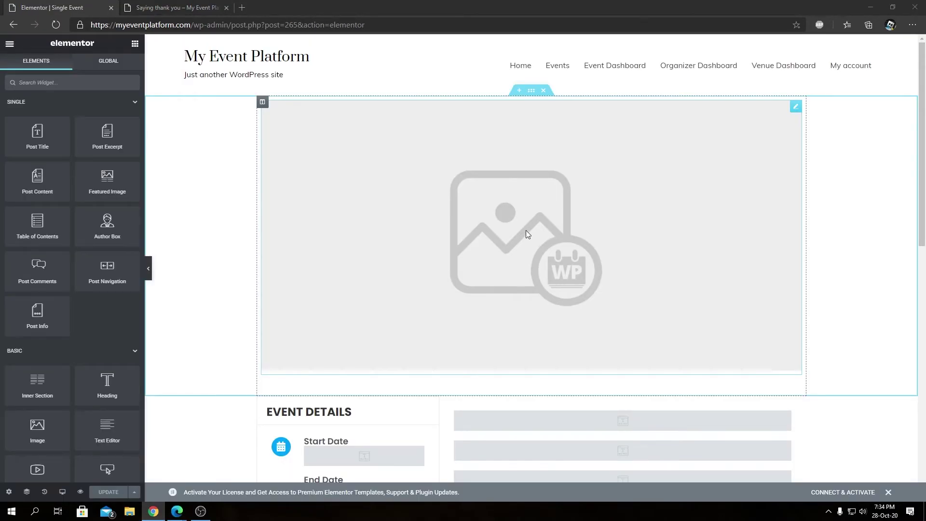
scroll(516, 231, down, 3)
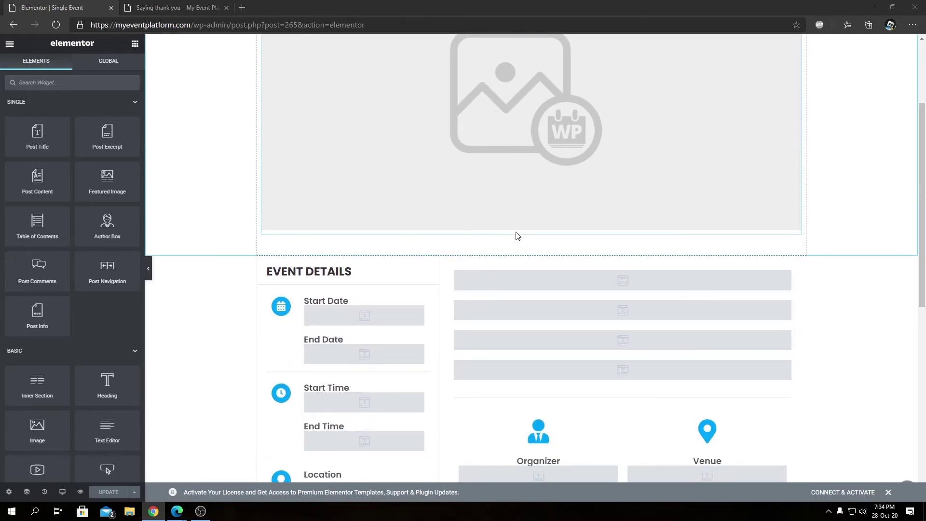
click(506, 155)
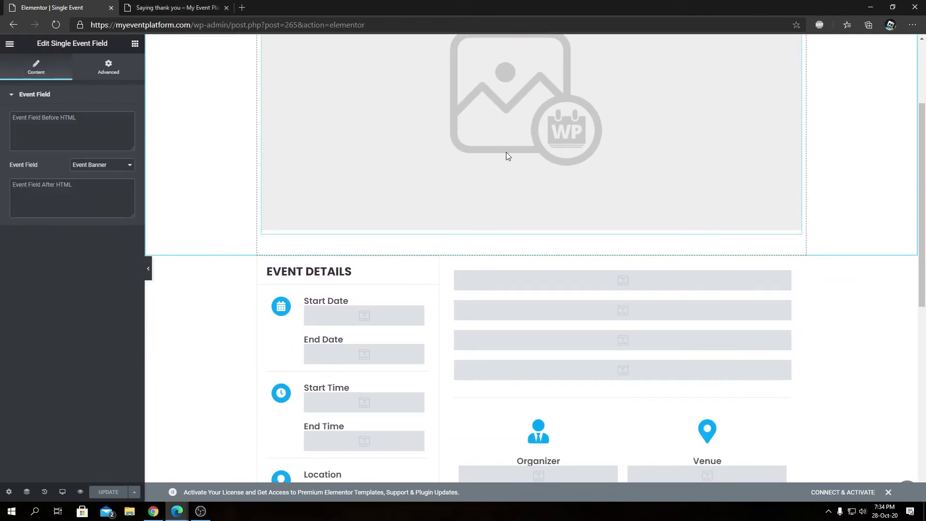
scroll(506, 155, up, 3)
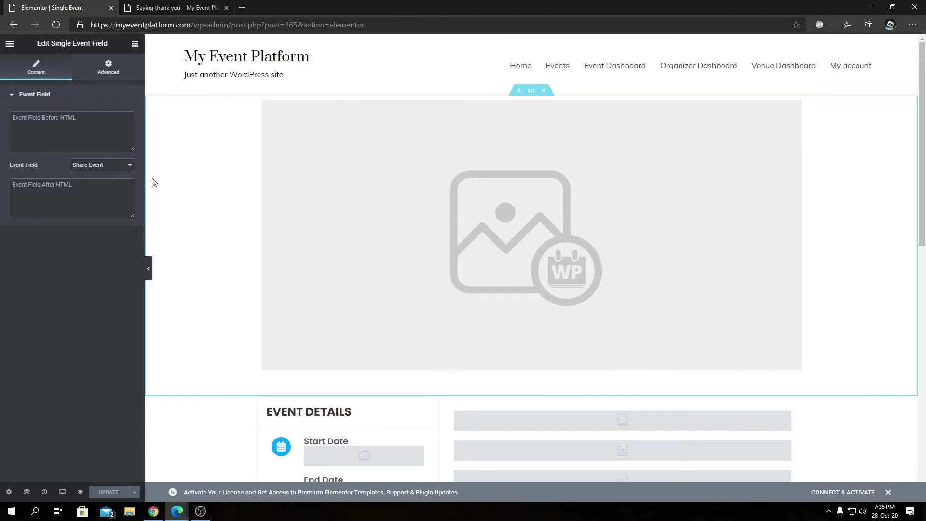
click(135, 43)
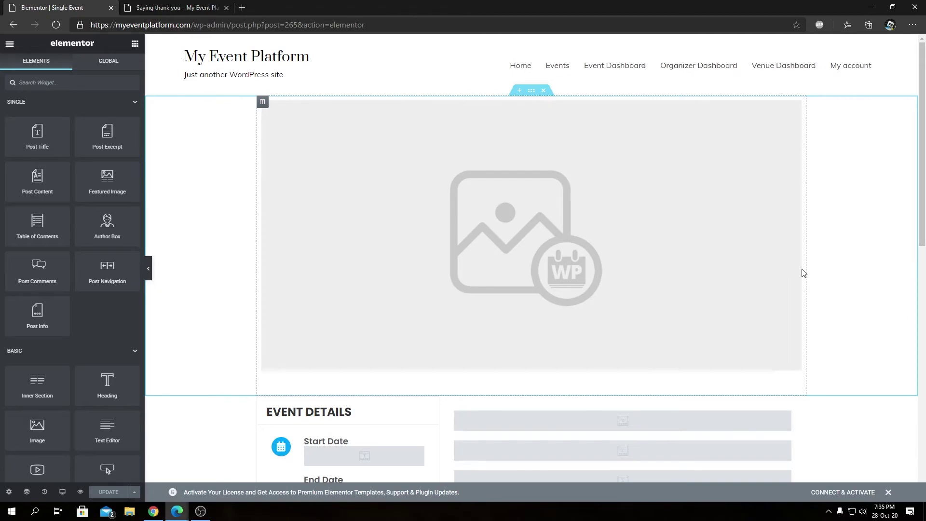
Examine the imported template's layout from the banner through the Event Details column, organizer, venue, tags and sharing sections.
scroll(367, 263, down, 6)
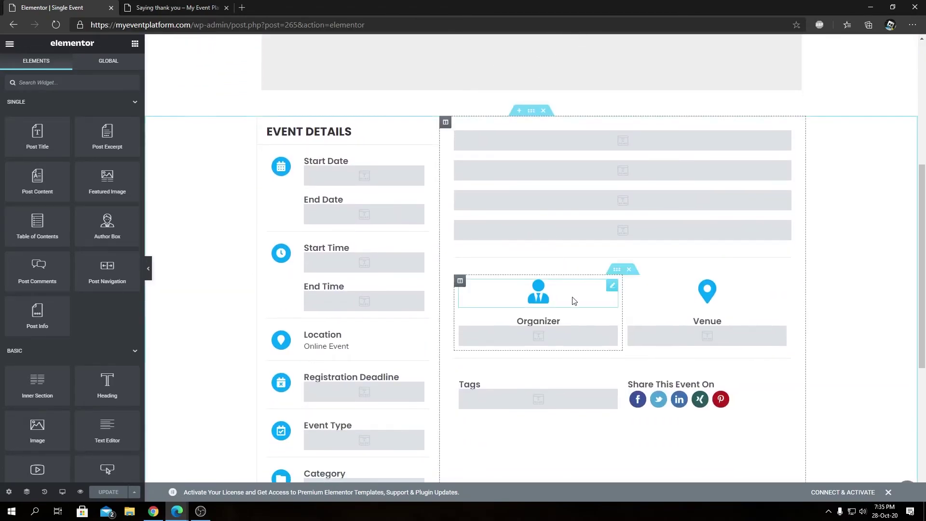
scroll(425, 260, up, 6)
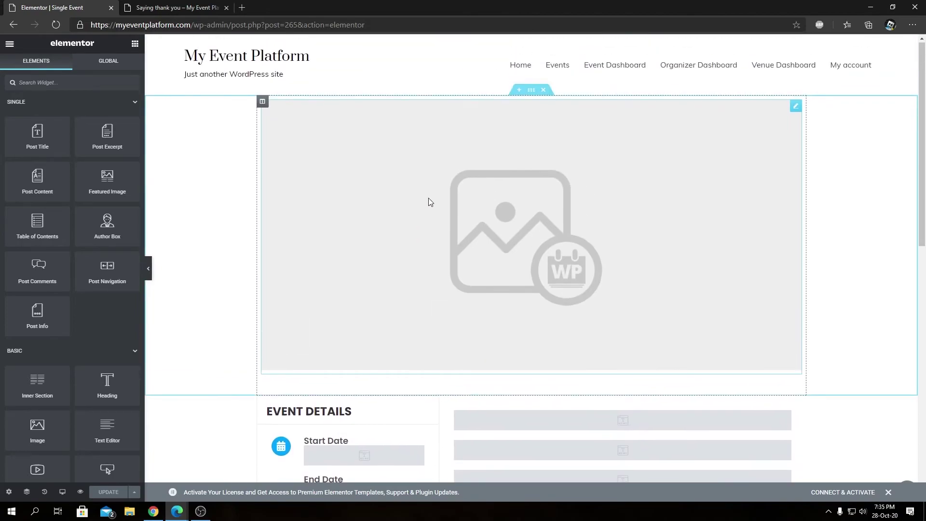
scroll(510, 188, down, 4)
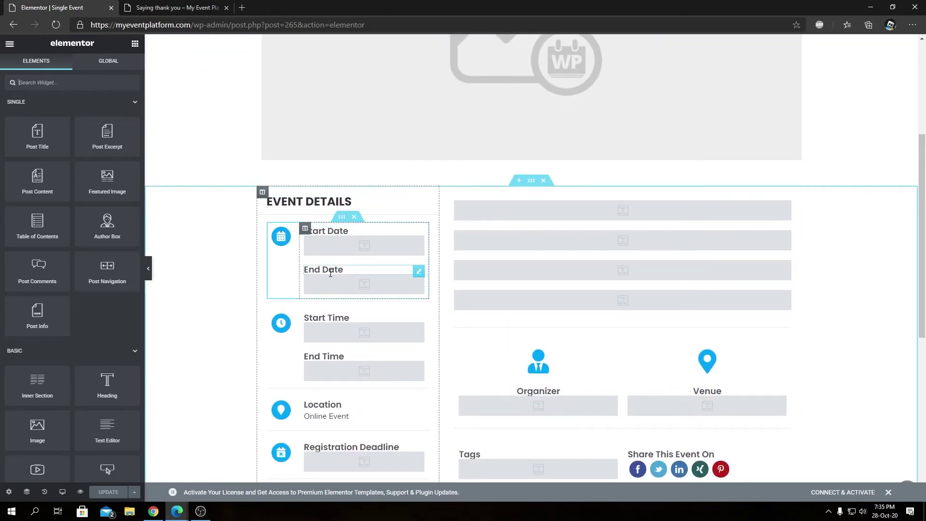
scroll(331, 273, down, 1)
scroll(332, 288, down, 1)
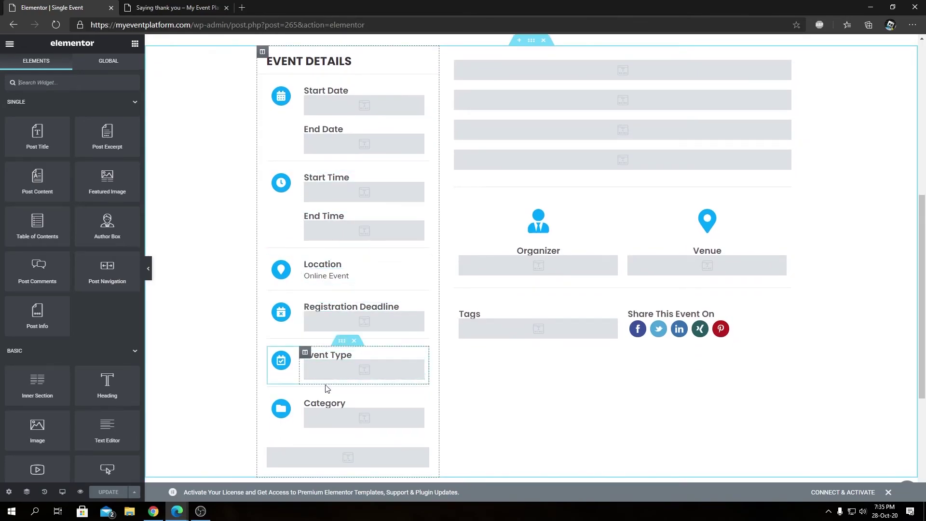
scroll(331, 401, down, 2)
Check which event fields the unlabelled widgets below Category and beside the Event Details column use.
click(351, 321)
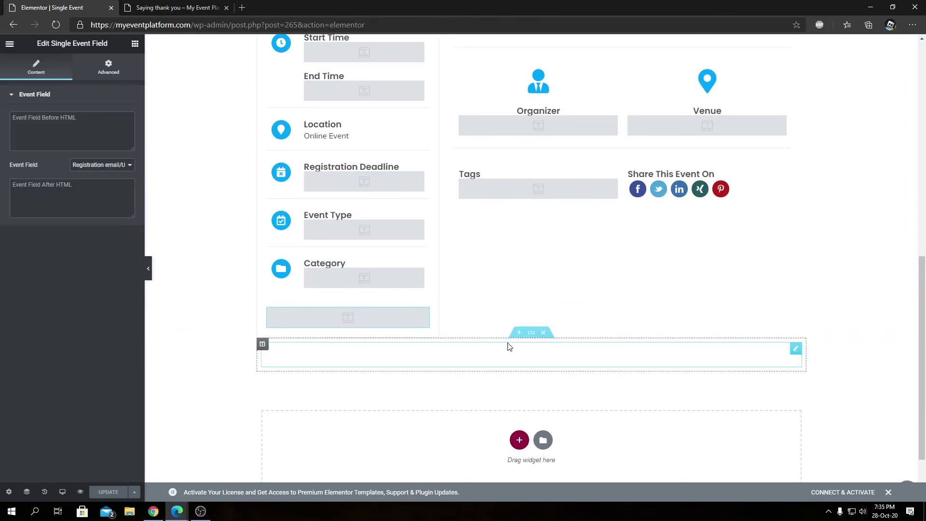
click(517, 357)
scroll(782, 289, up, 4)
click(577, 238)
click(564, 273)
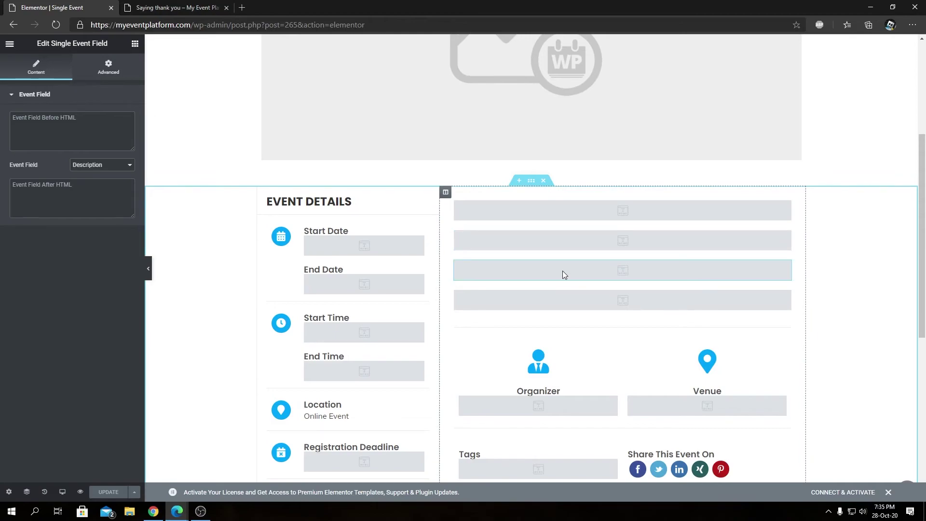
click(560, 299)
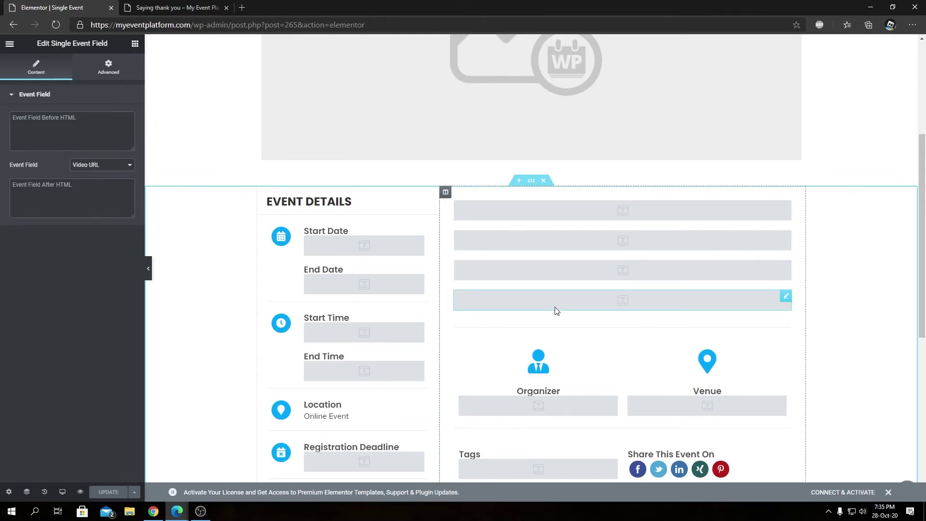
scroll(588, 340, down, 1)
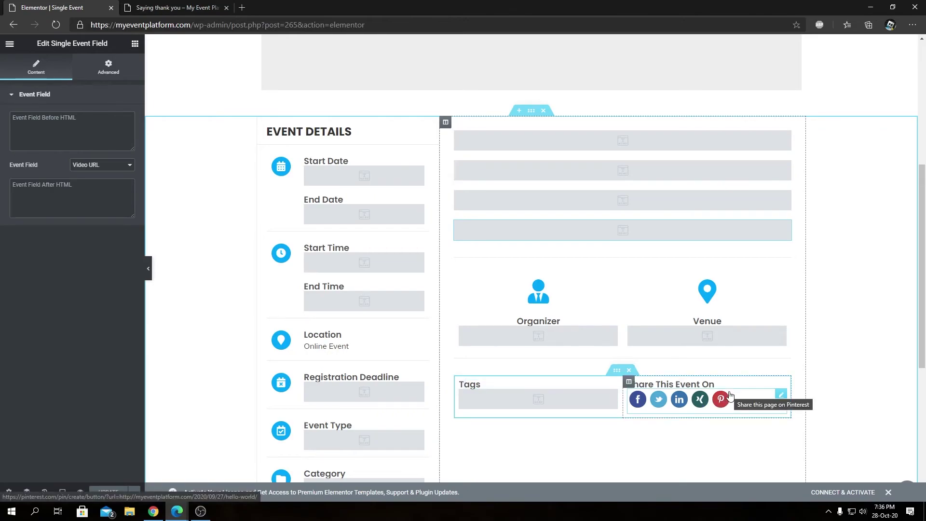
scroll(685, 382, up, 4)
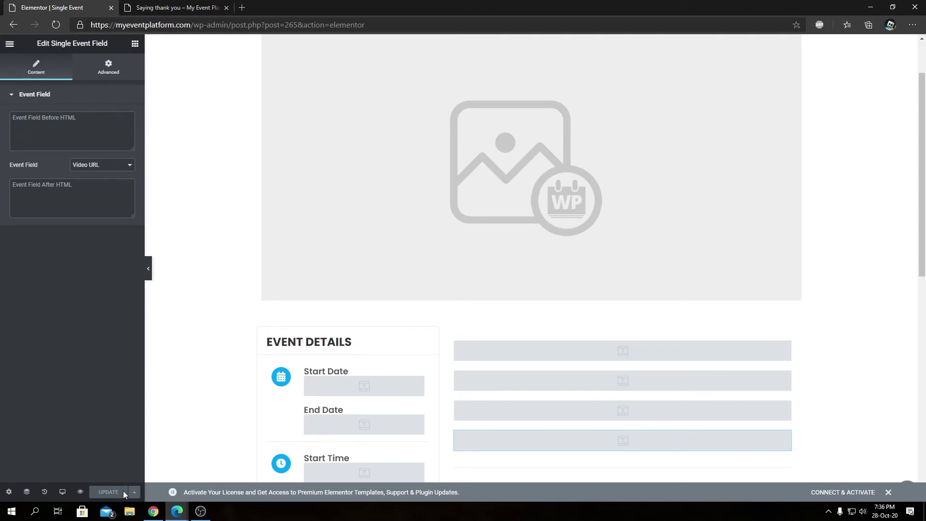
Add a display condition that includes all Events for the Single Event template and save it.
click(109, 492)
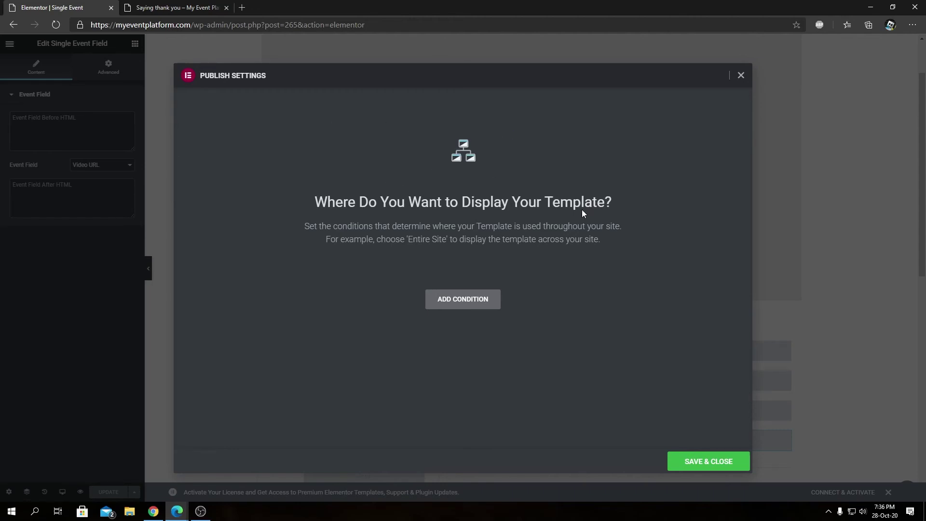
click(472, 294)
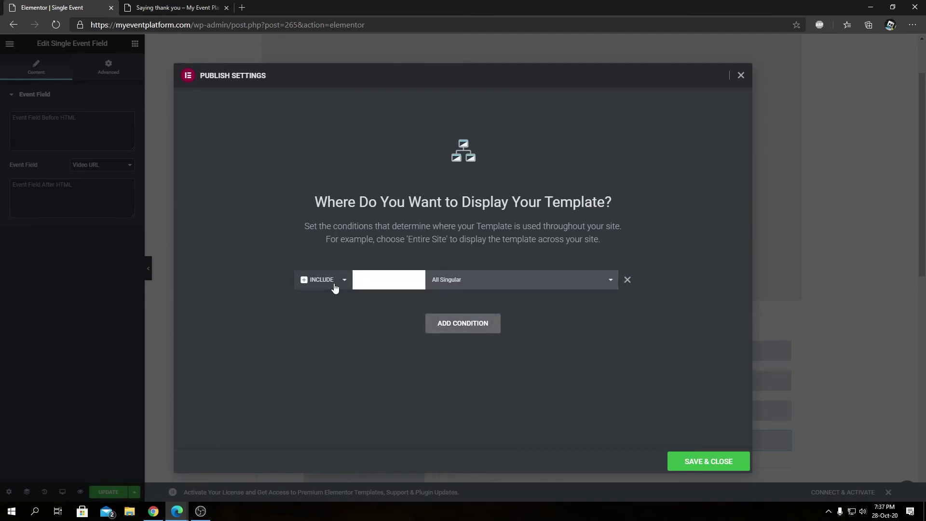
click(466, 284)
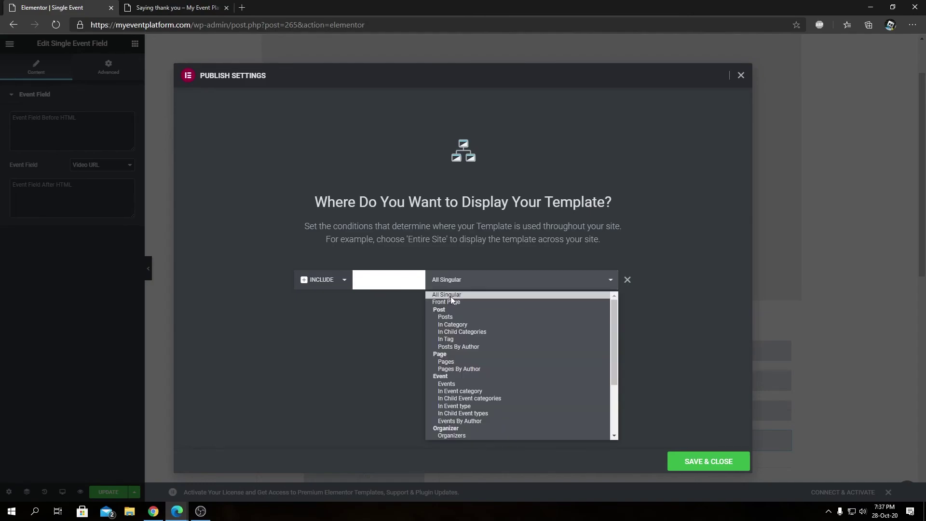
click(466, 384)
click(392, 284)
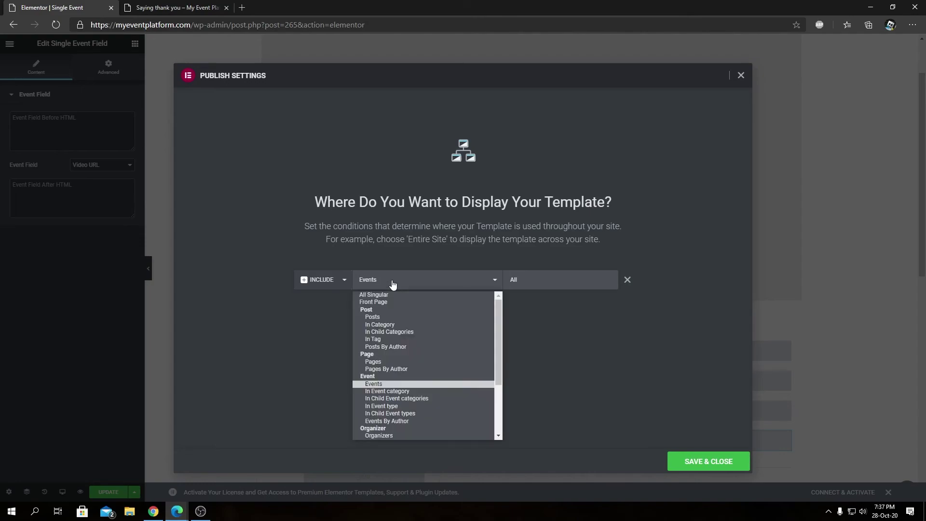
click(381, 384)
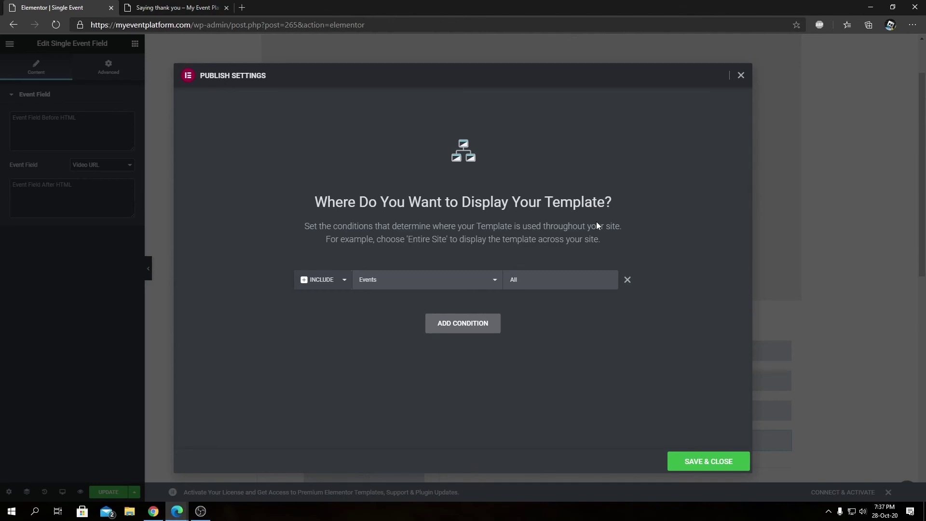
click(696, 463)
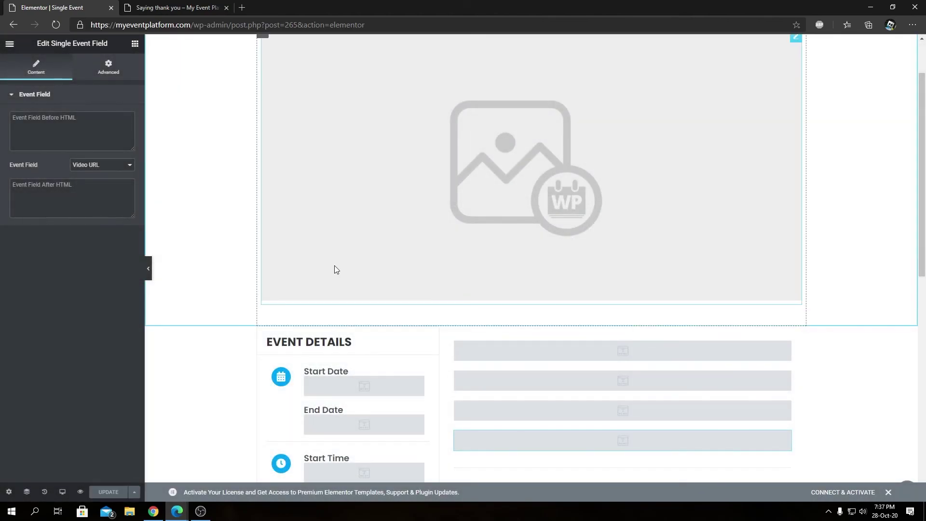
Reload the "Saying thank you" event page and examine how the imported template displays its banner and event details.
click(174, 7)
click(65, 6)
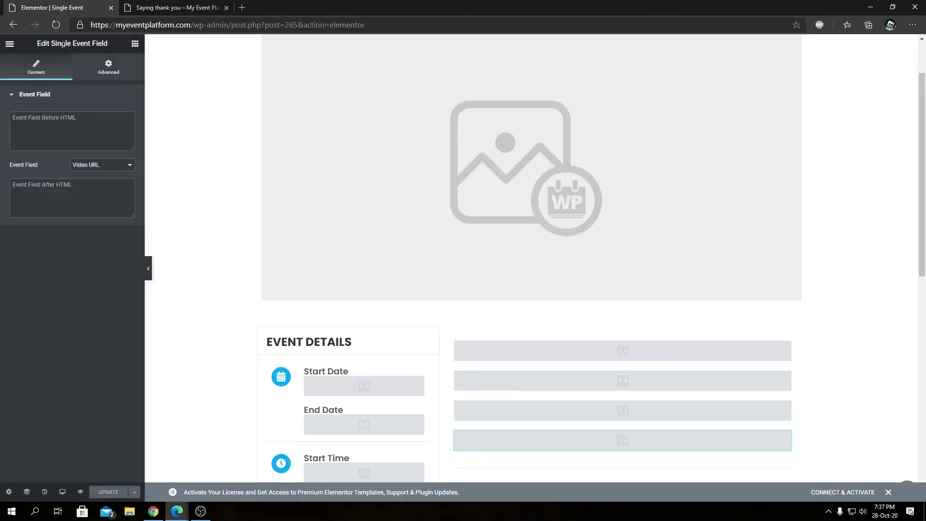
click(183, 7)
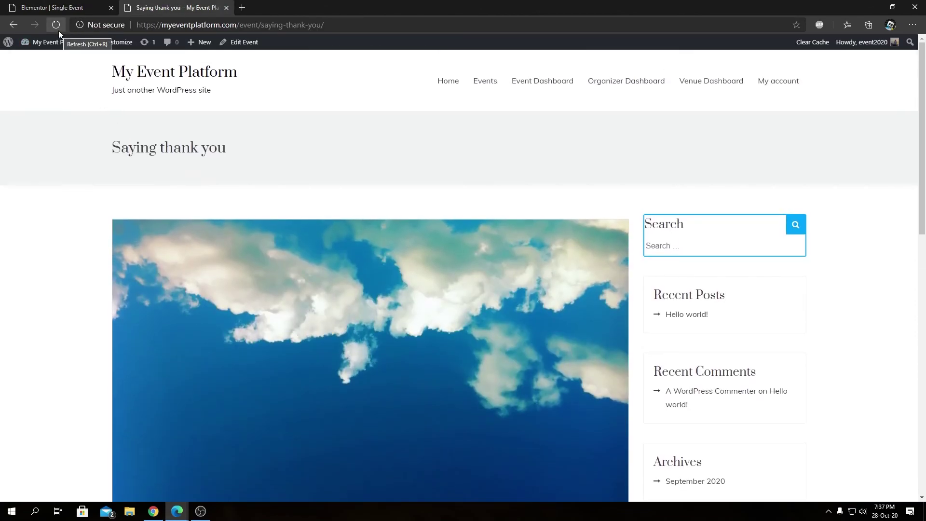
click(59, 30)
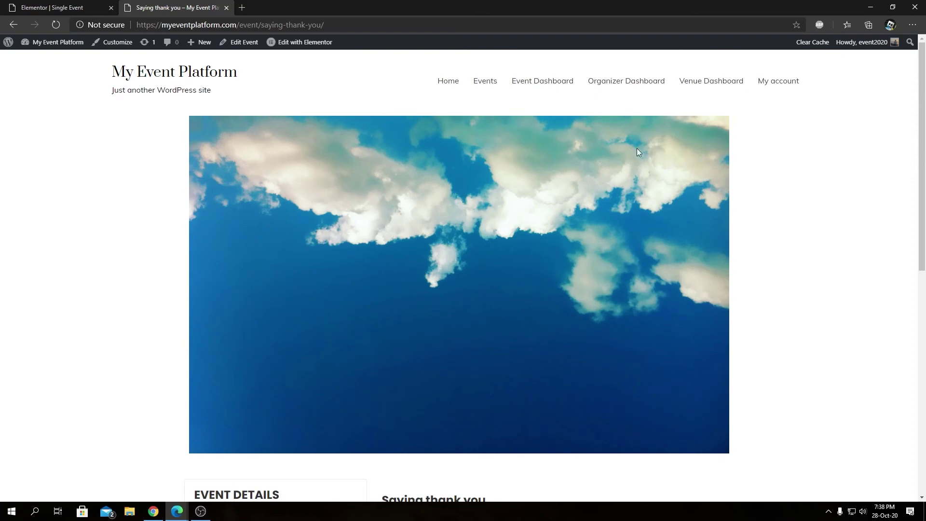
scroll(566, 215, down, 3)
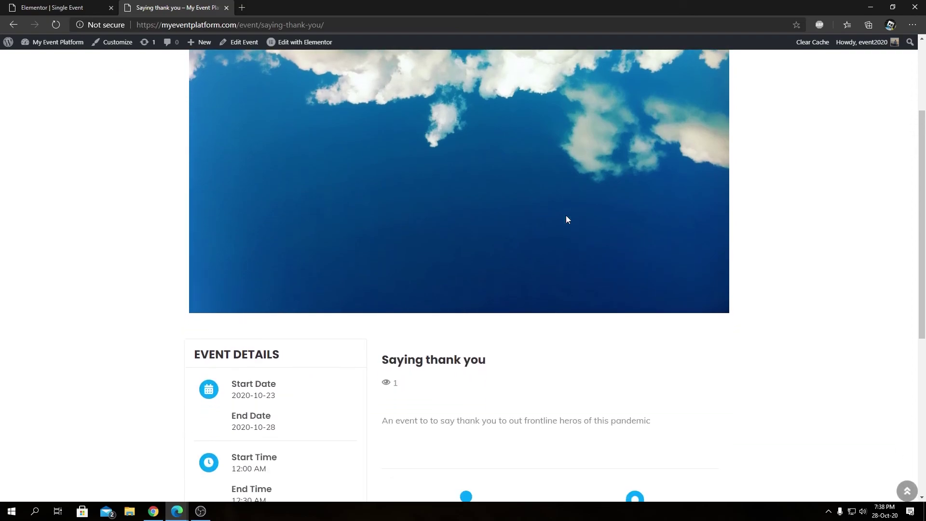
scroll(425, 182, up, 2)
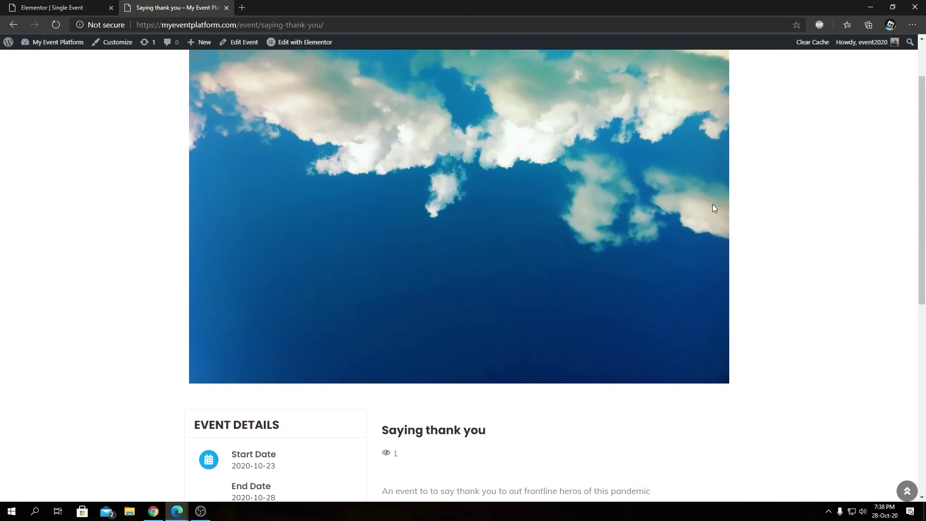
Check the event page's details column, registration button, title, description, organizer, venue, tags and sharing sections, and return to the Single Event template in the editor.
scroll(640, 222, down, 4)
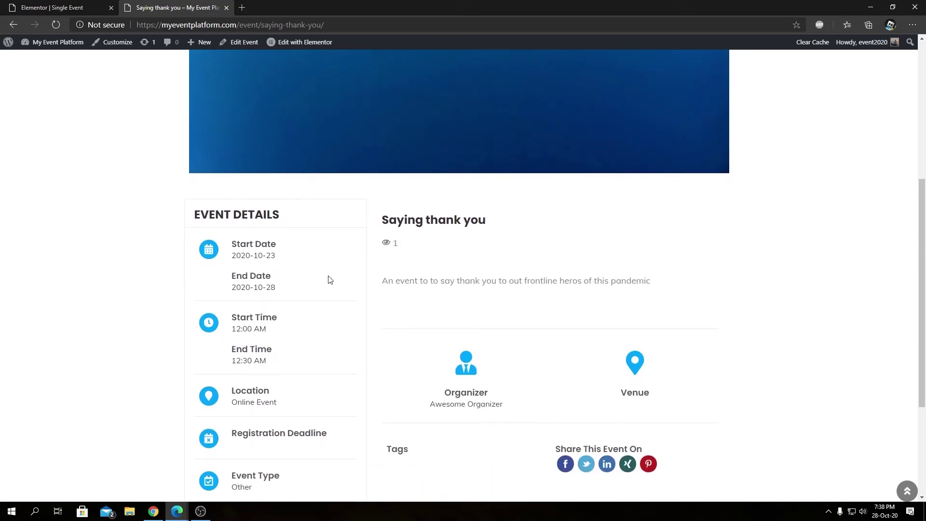
scroll(331, 280, down, 3)
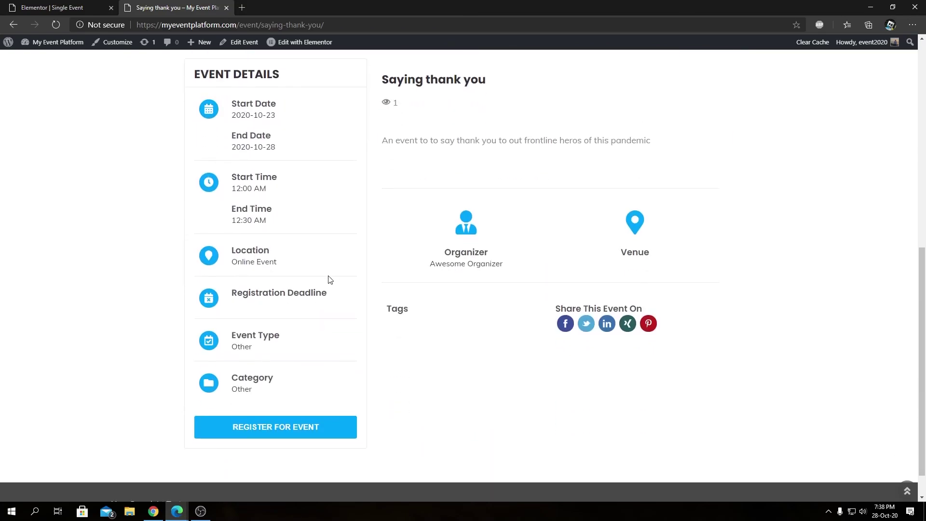
scroll(330, 280, up, 2)
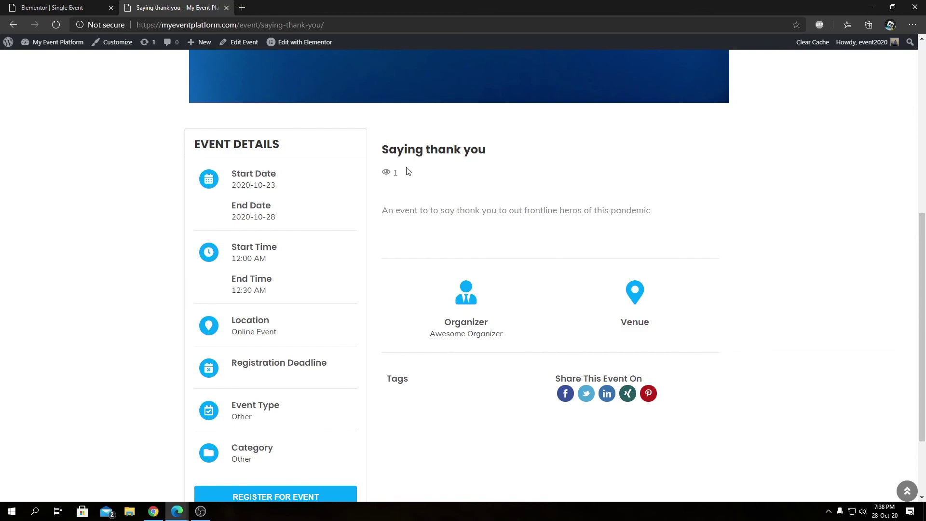
double_click(389, 150)
click(476, 164)
triple_click(451, 153)
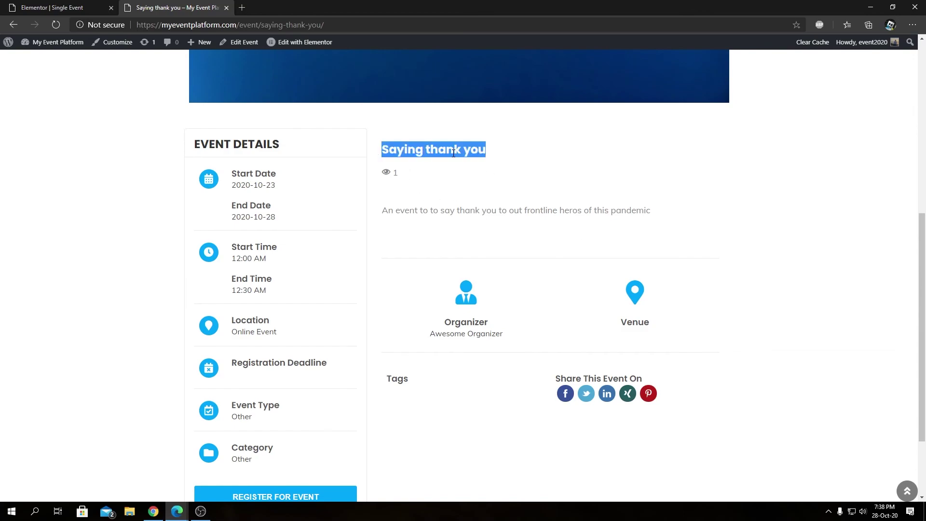
triple_click(417, 211)
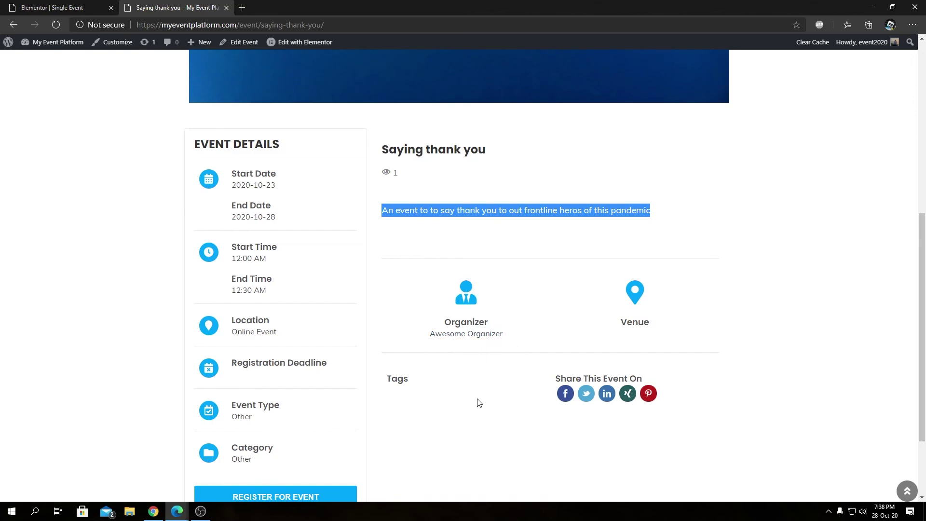
double_click(616, 378)
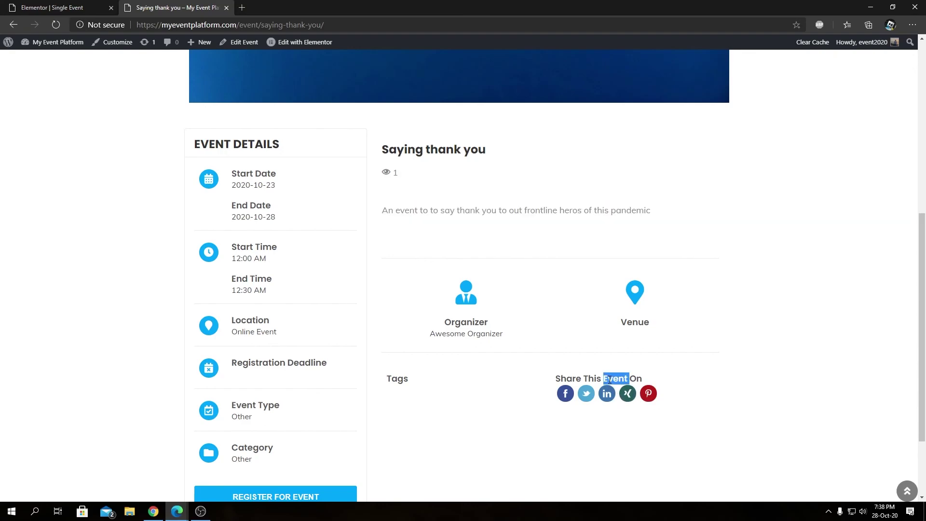
scroll(619, 381, down, 2)
scroll(252, 246, up, 3)
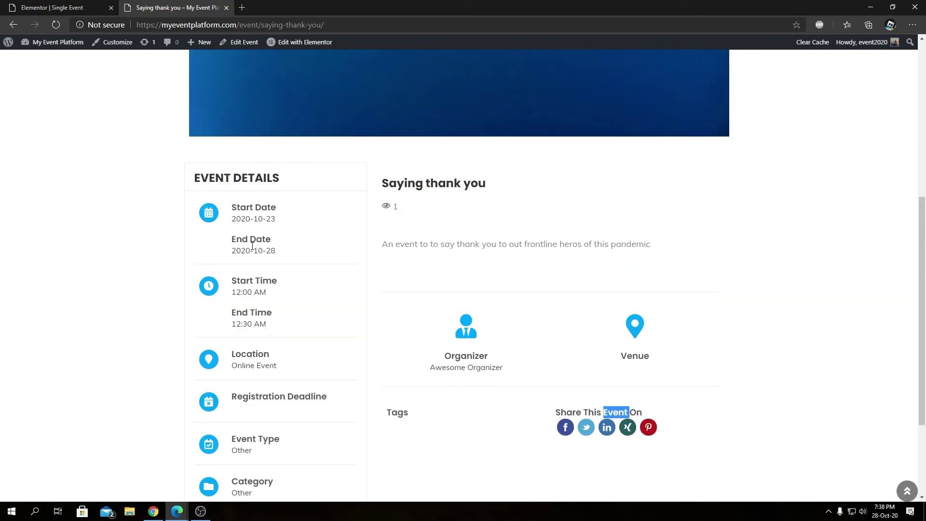
scroll(238, 269, down, 3)
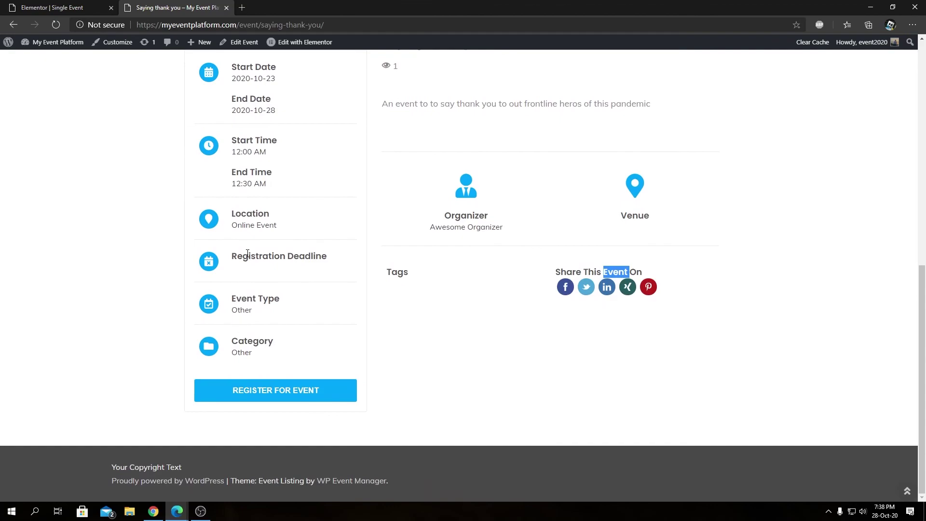
click(68, 8)
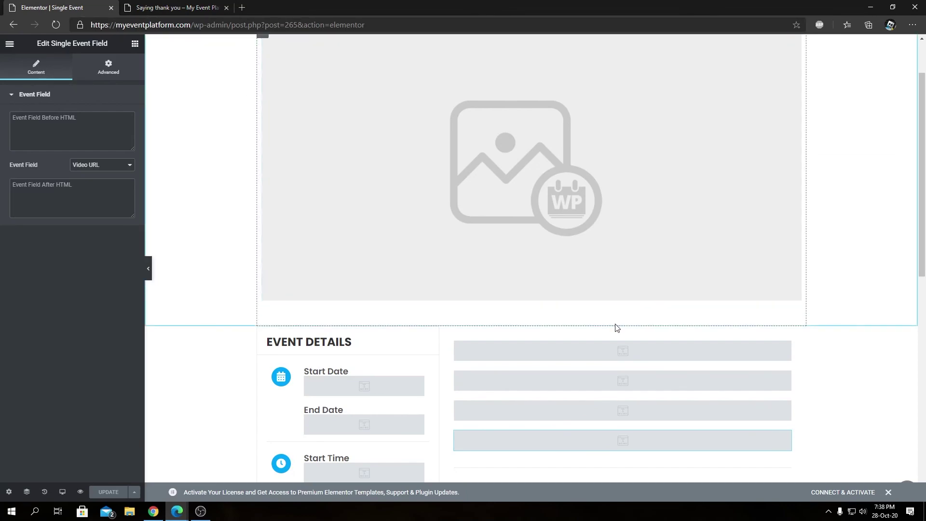